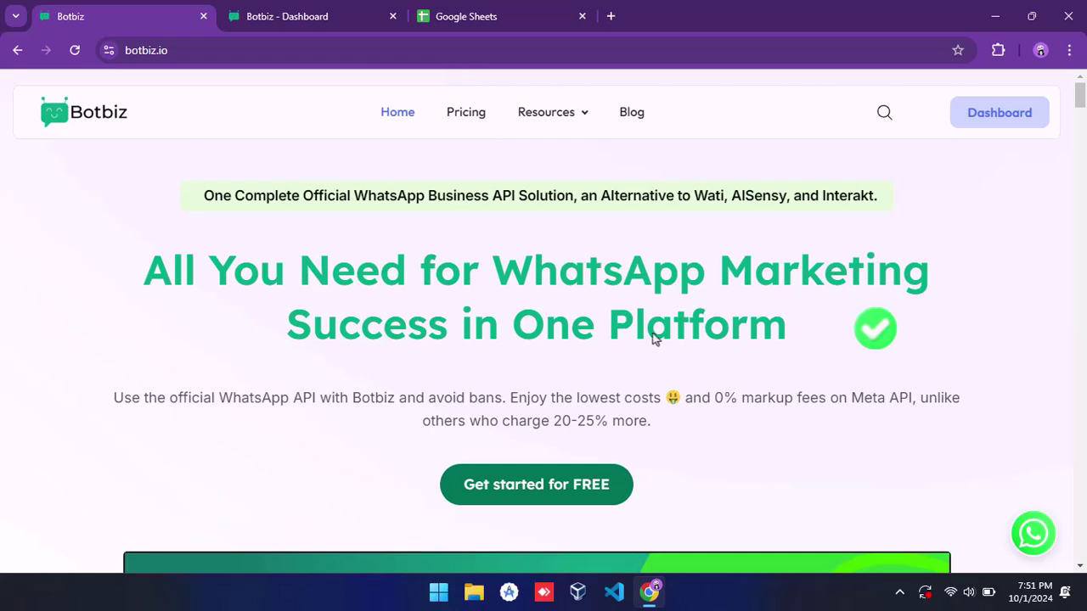
From the Dashboard, open the Botbiz Platform bot's Message Template settings in Bot Manager
click(299, 29)
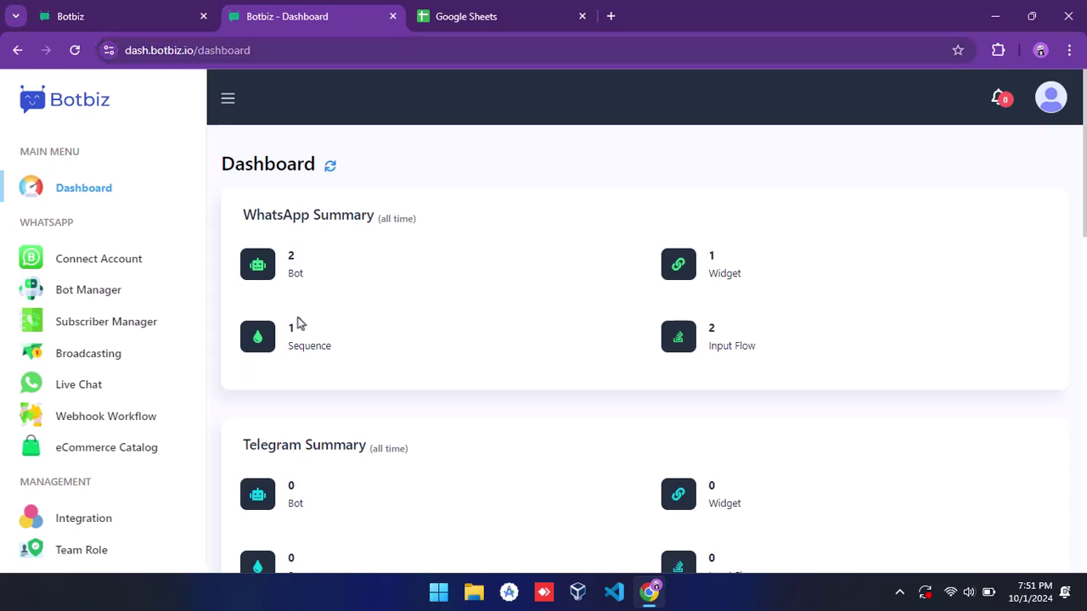
click(83, 297)
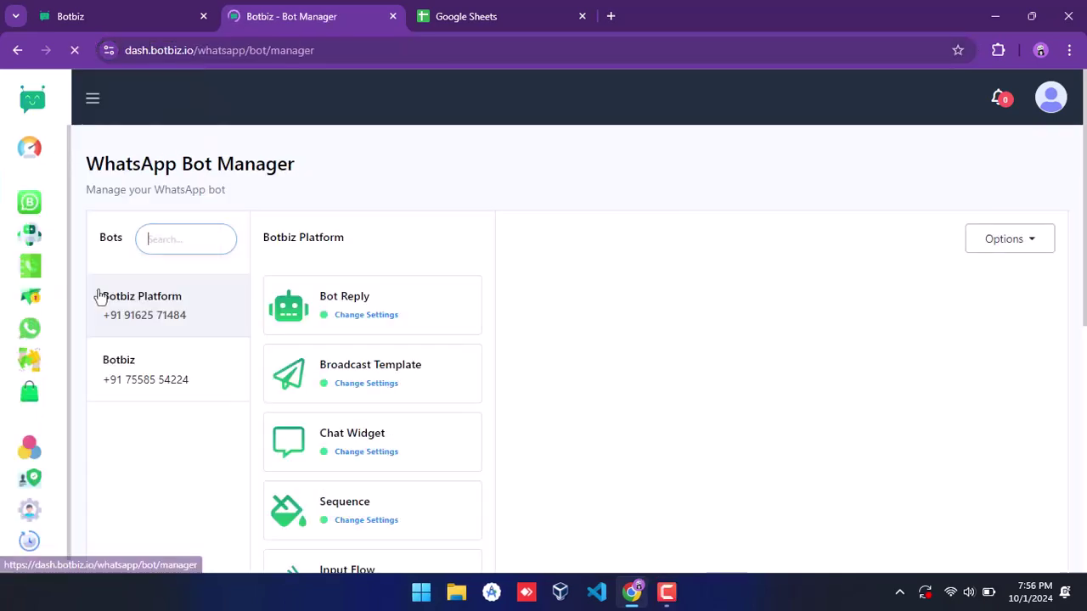
click(181, 325)
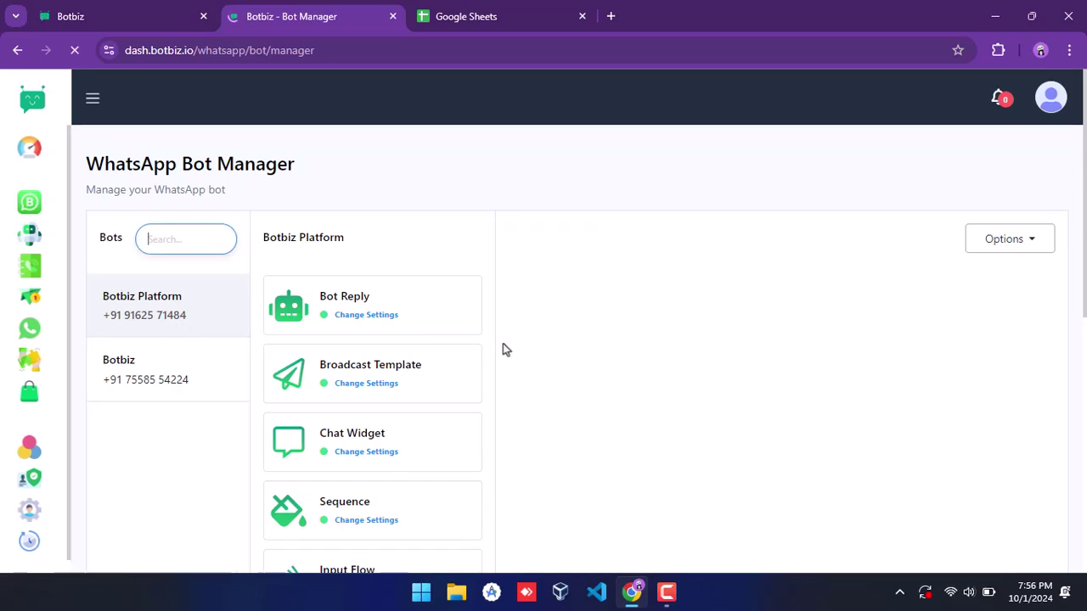
scroll(509, 352, down, 4)
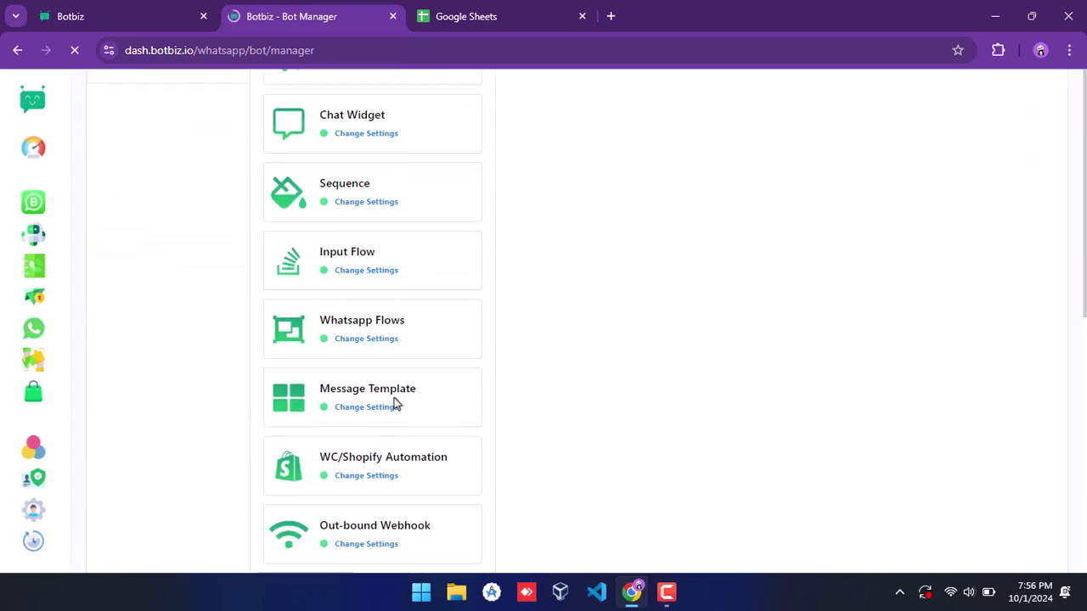
click(395, 406)
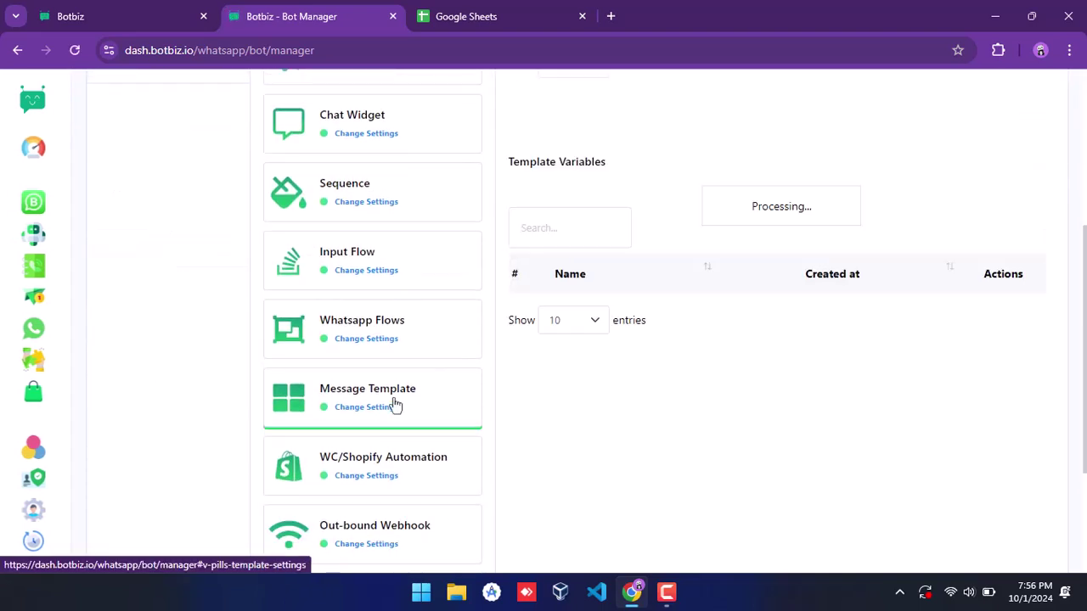
scroll(564, 436, up, 4)
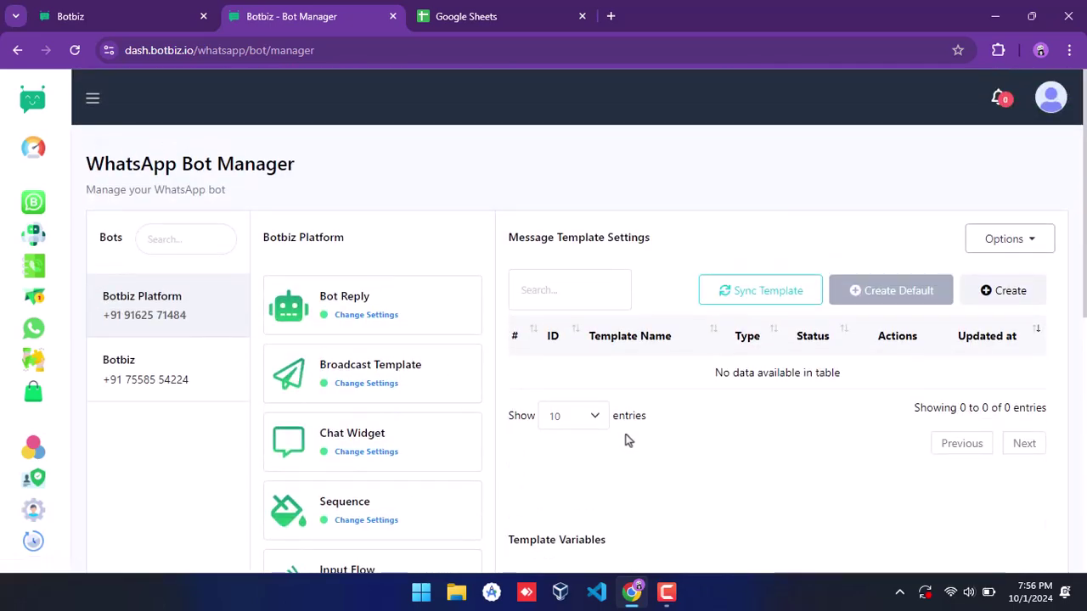
scroll(629, 442, down, 3)
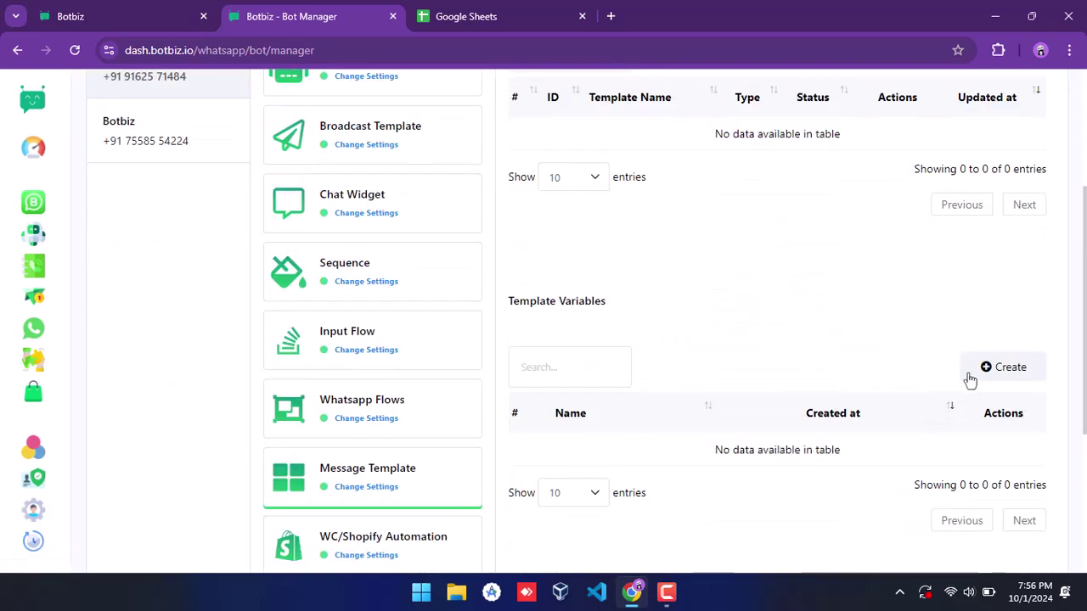
Save a new template variable named 'due', then reload the Bot Manager page
click(974, 376)
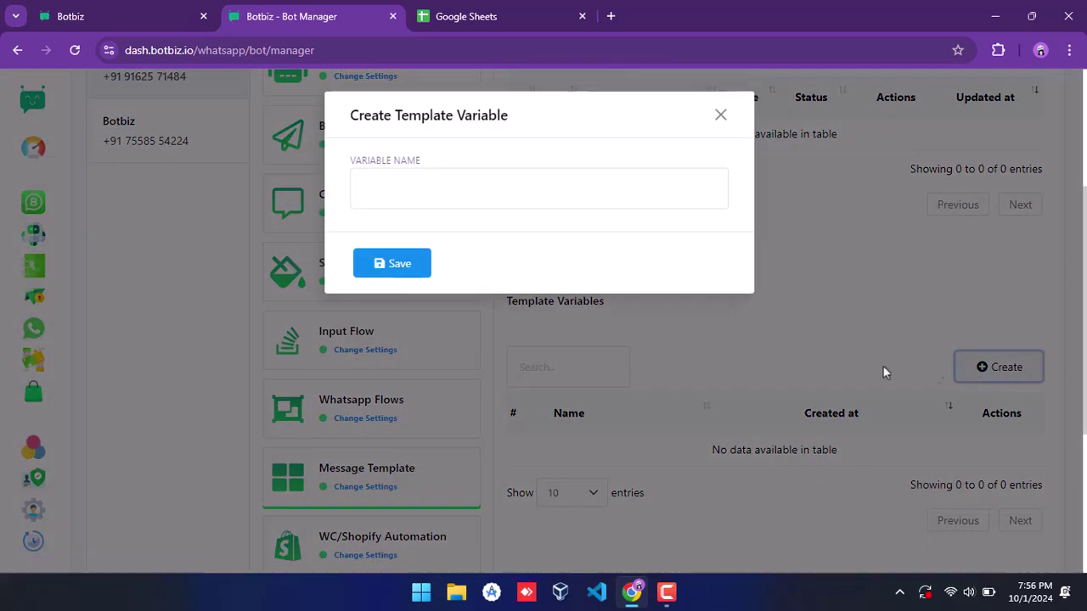
click(473, 193)
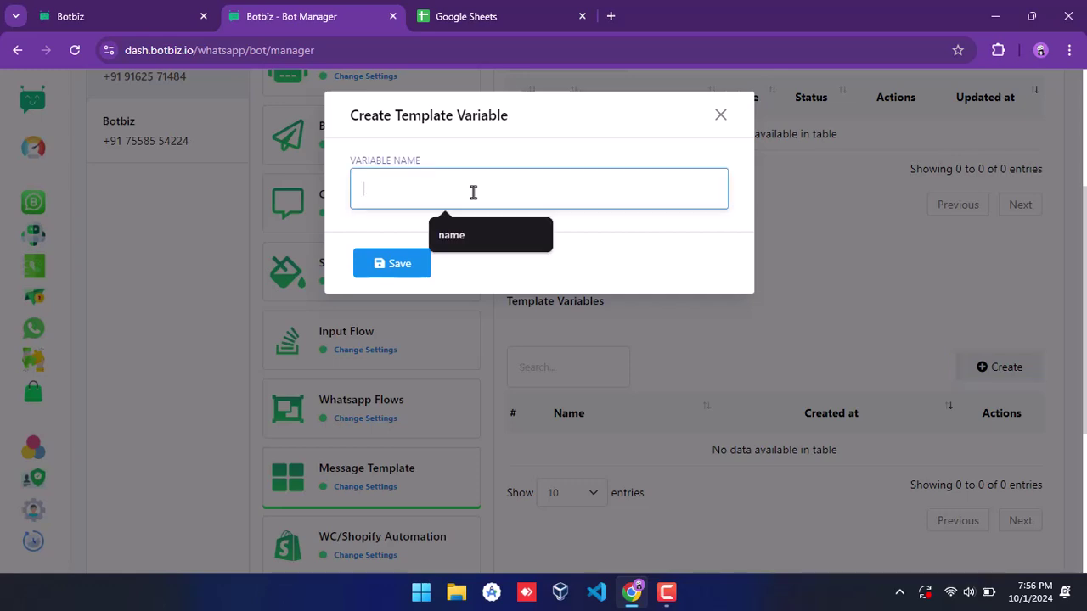
text(due)
click(416, 268)
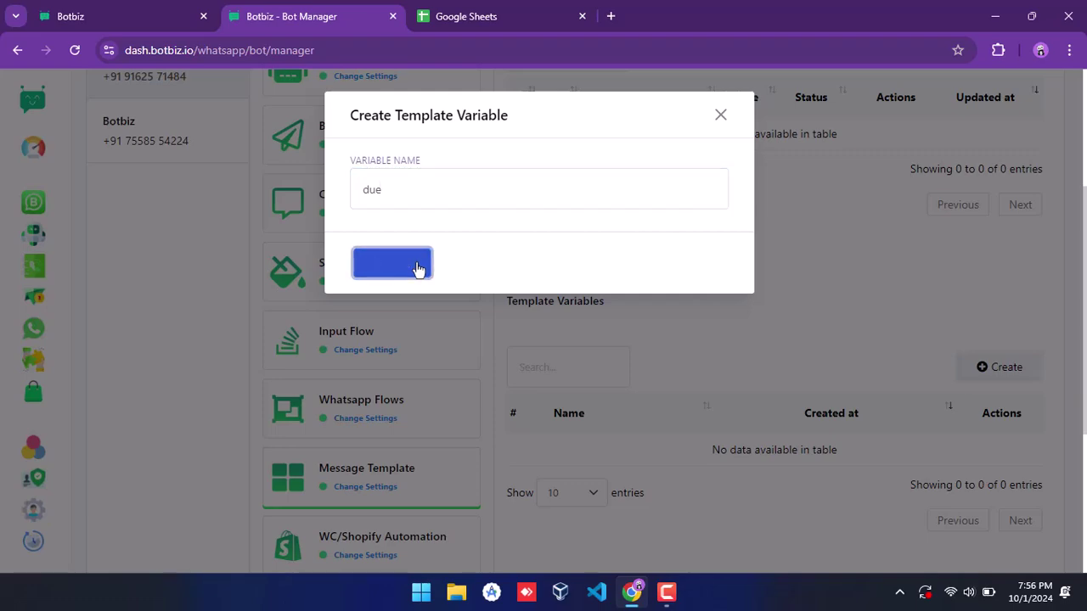
click(720, 115)
scroll(632, 374, up, 5)
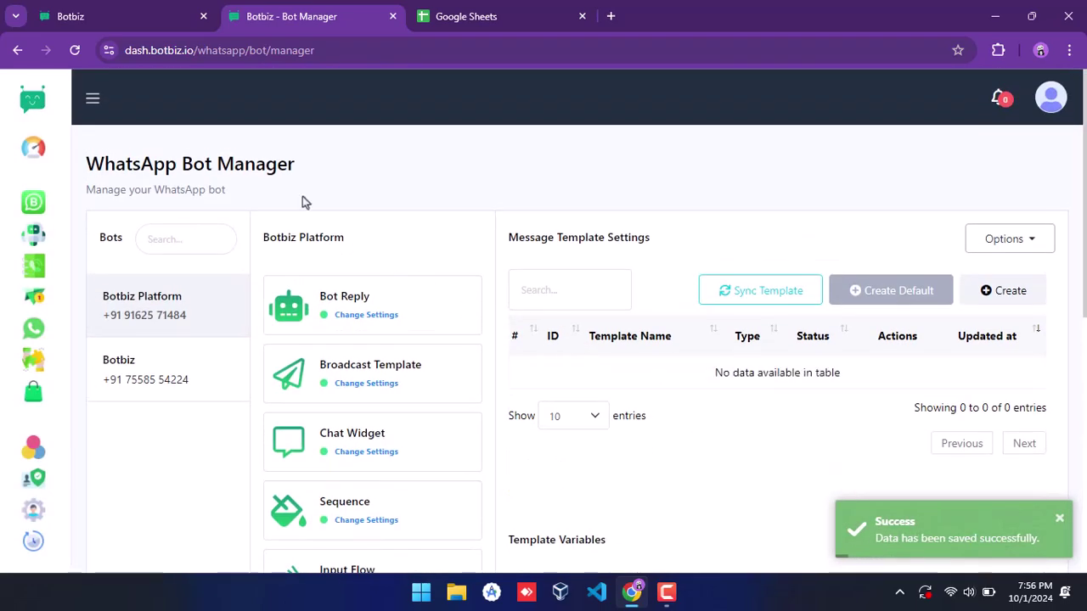
click(75, 50)
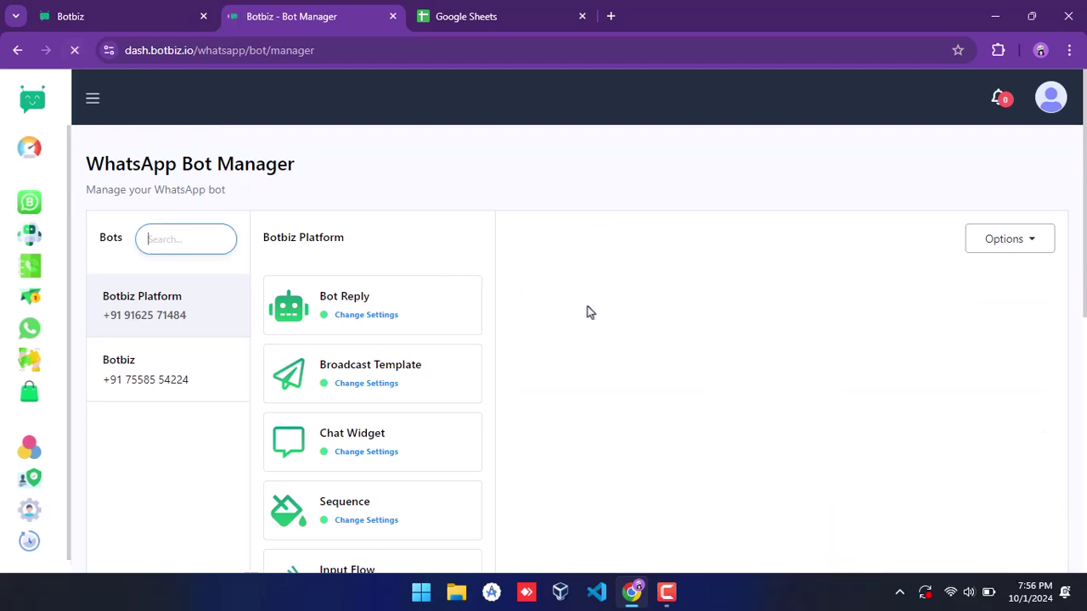
scroll(586, 306, down, 3)
scroll(586, 305, up, 3)
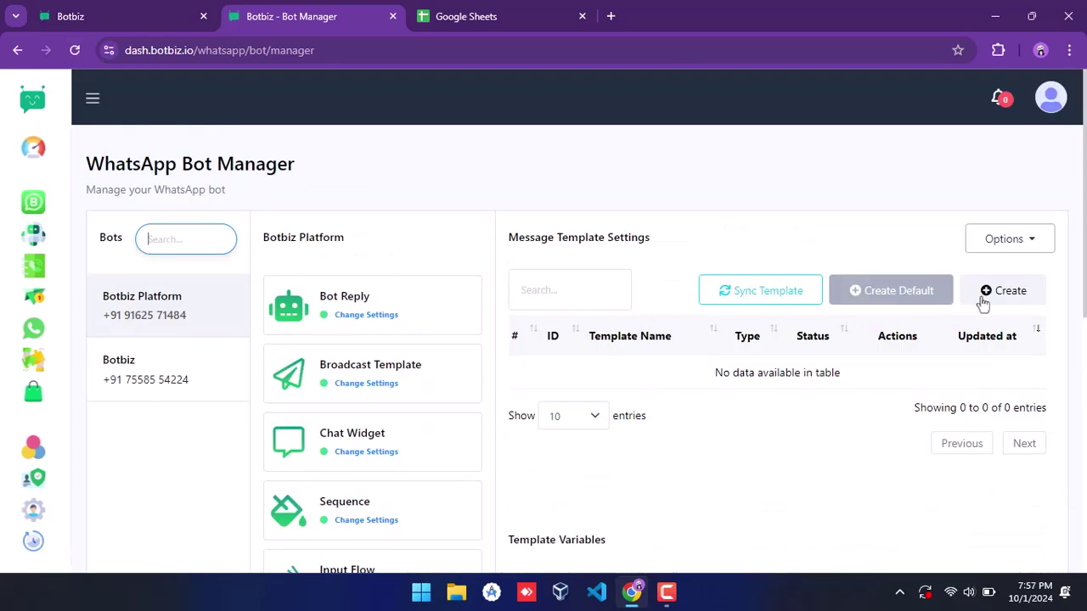
Start a new message template named due_message in the Marketing category
click(978, 297)
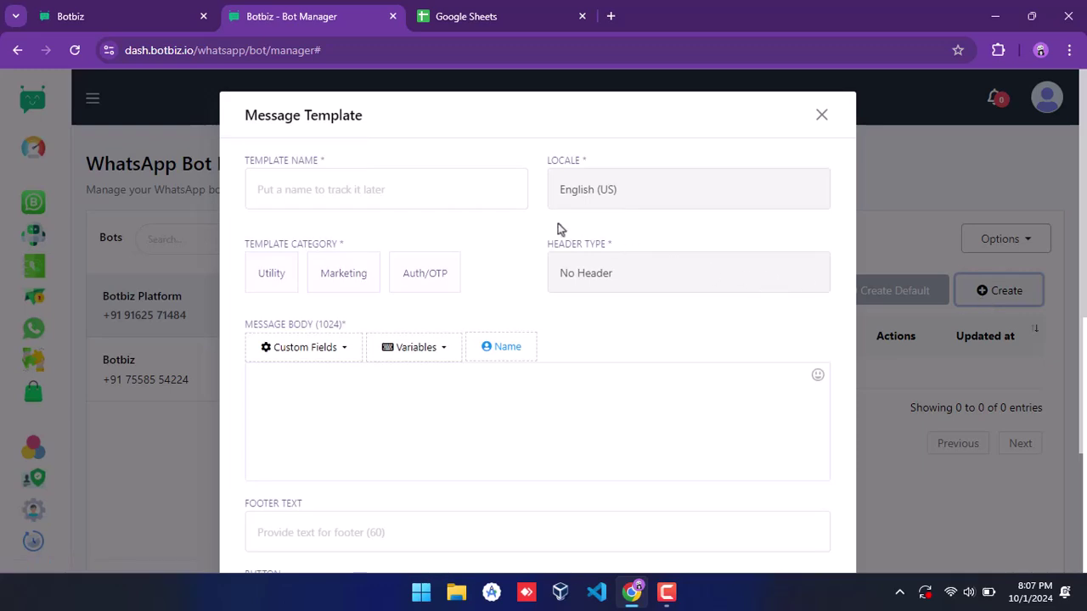
click(393, 197)
text(due_message)
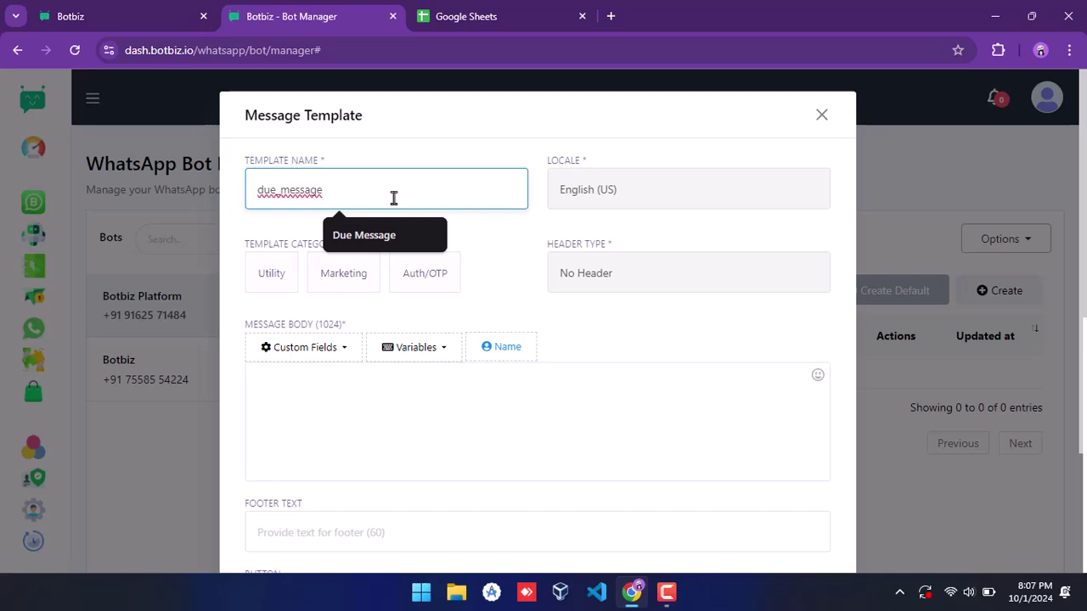
click(350, 280)
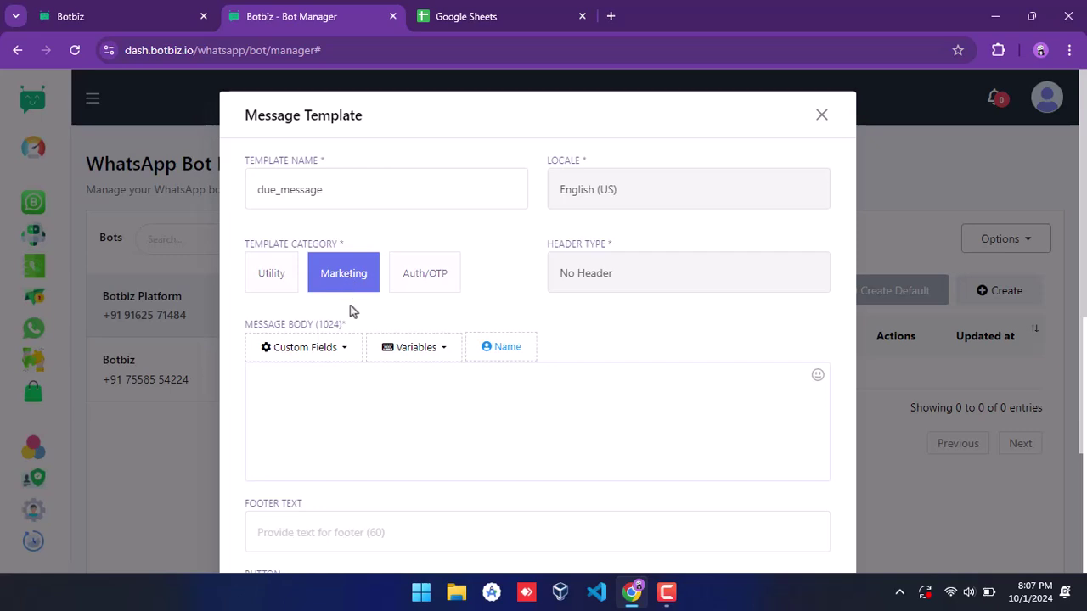
Write the body 'hi, {Name}, Your monthly bill due is {due}$, Please pay your bill as soon as possible.'
click(357, 386)
text(hi,)
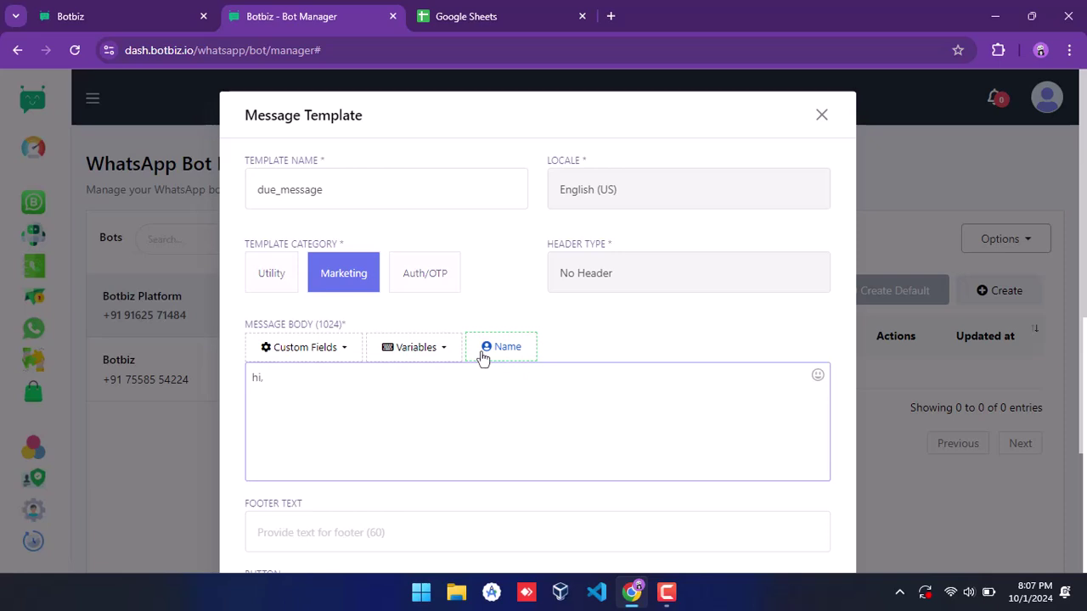
click(483, 357)
text(, Your monthly bill due is)
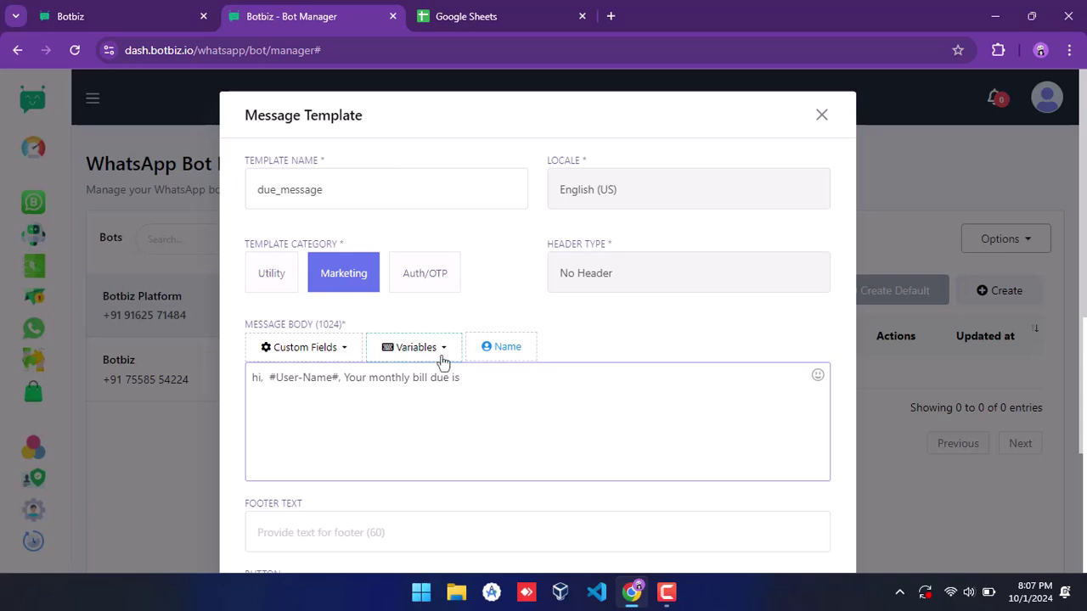
click(442, 361)
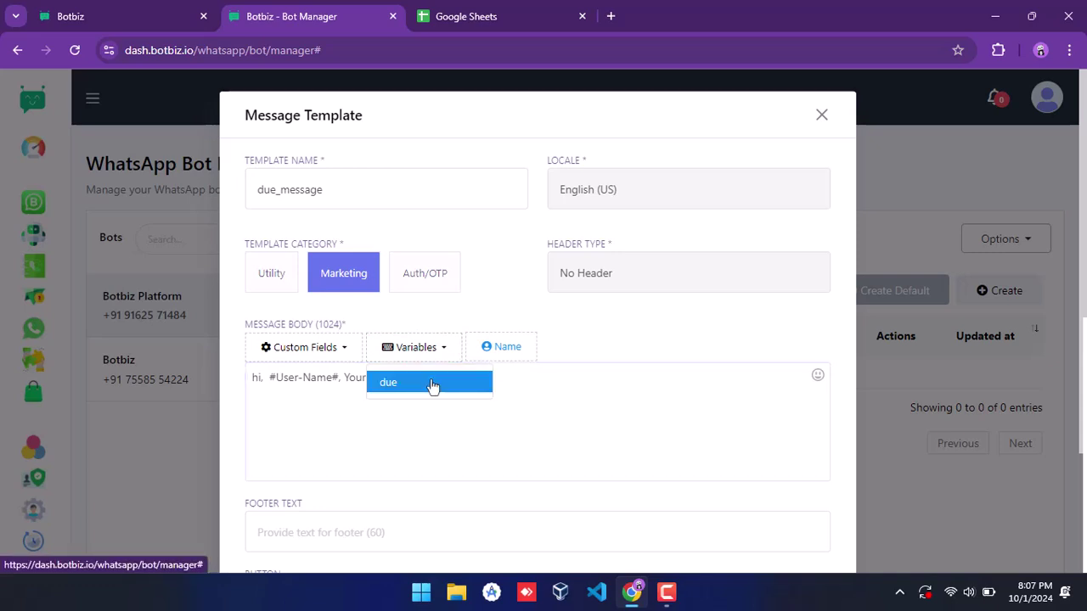
click(432, 384)
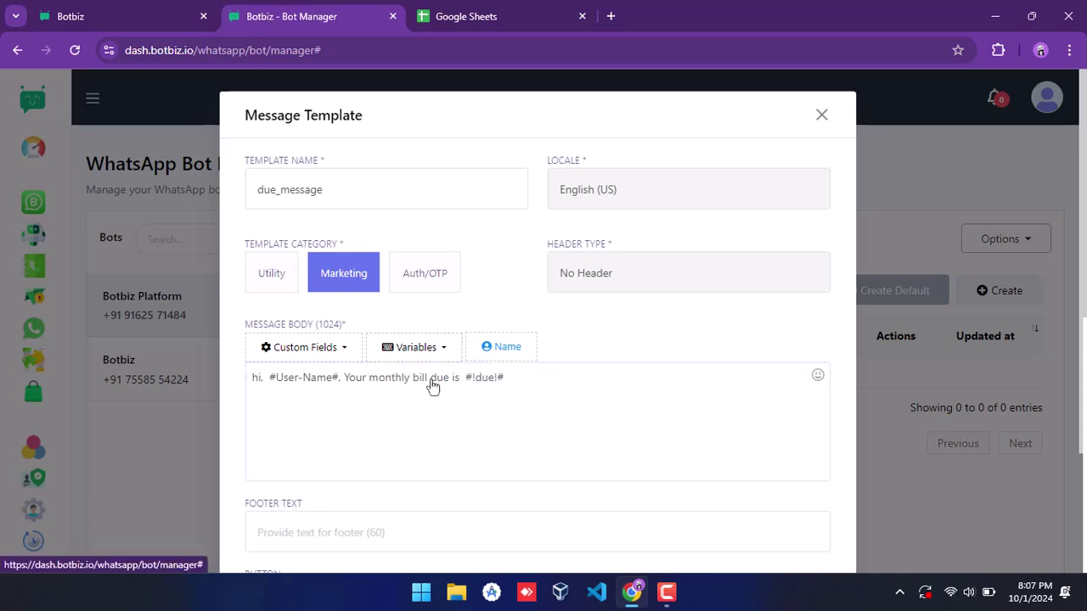
click(527, 379)
text($)
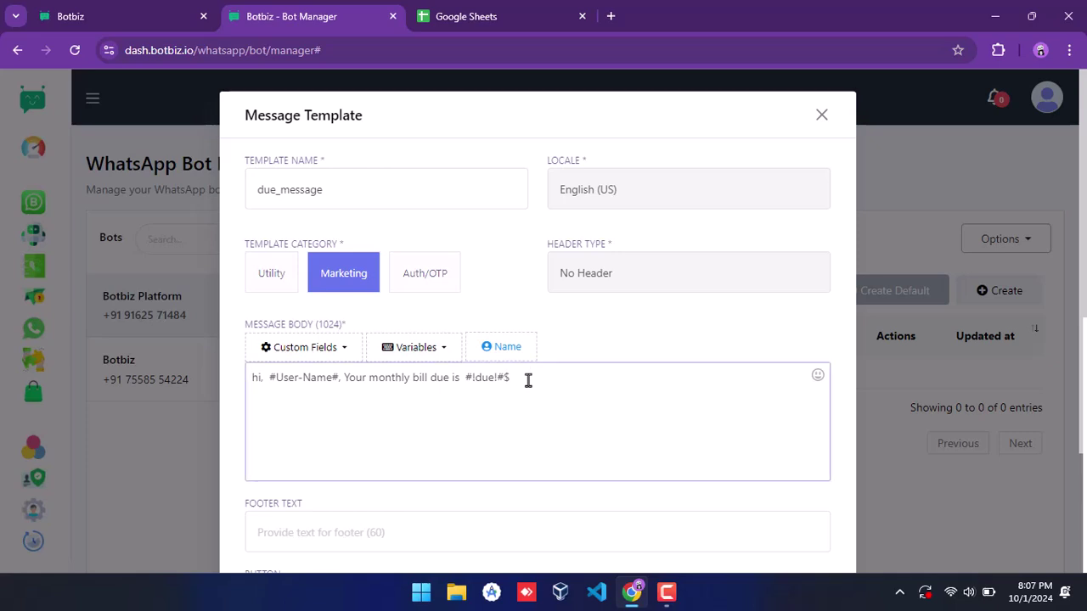
text(, Please pay your bill as soon as pos)
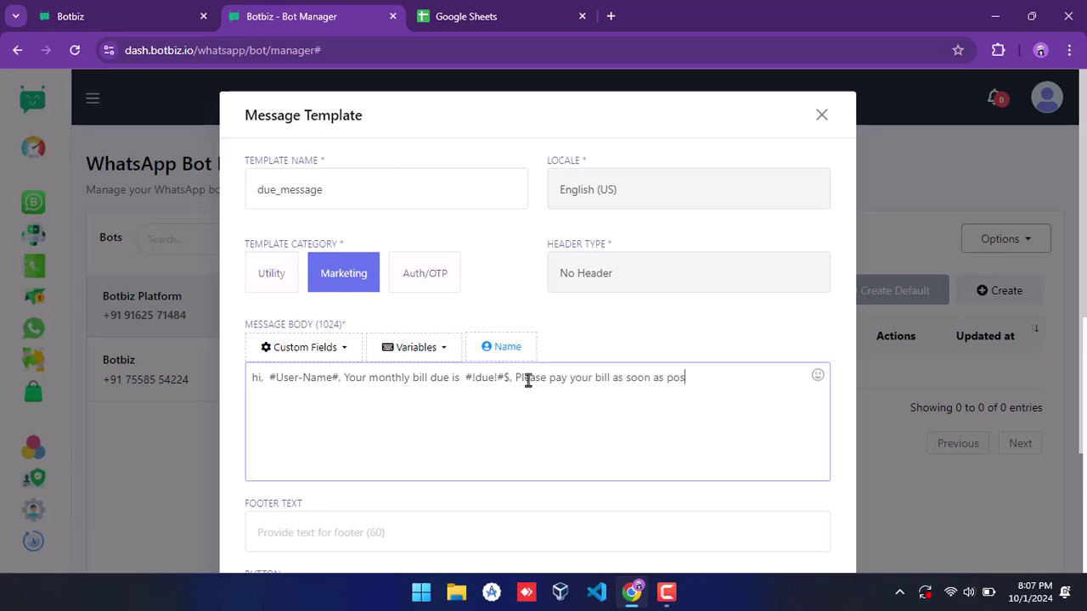
text(sible.)
Add a 'Thanks' sign-off line and save the due_message template
key(Return)
text(Thanks)
scroll(527, 380, down, 2)
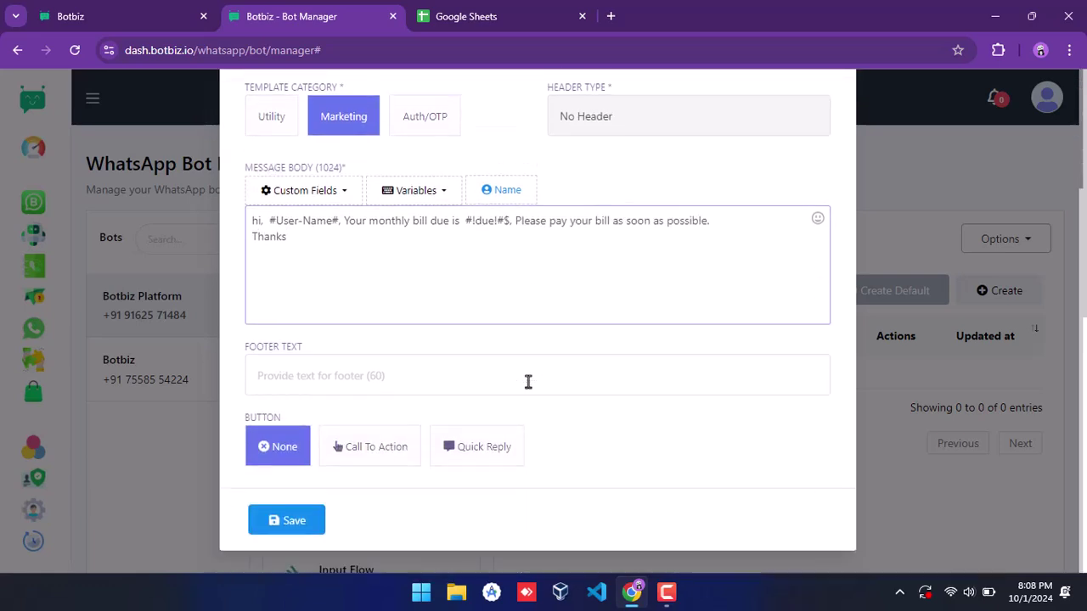
click(282, 521)
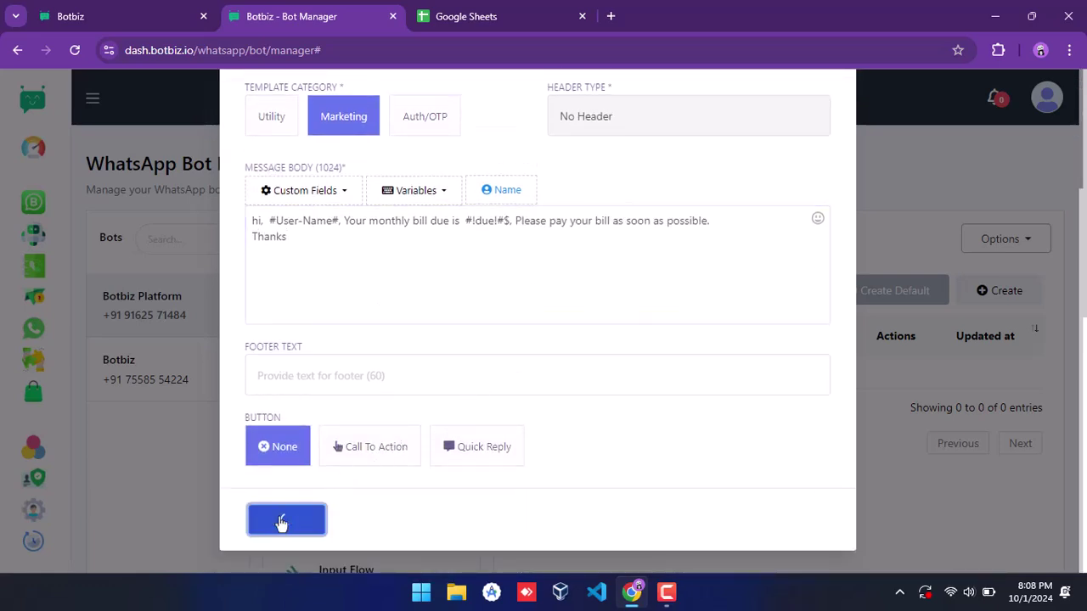
click(283, 521)
Sync template statuses from WhatsApp and confirm due_message shows Approved
click(820, 117)
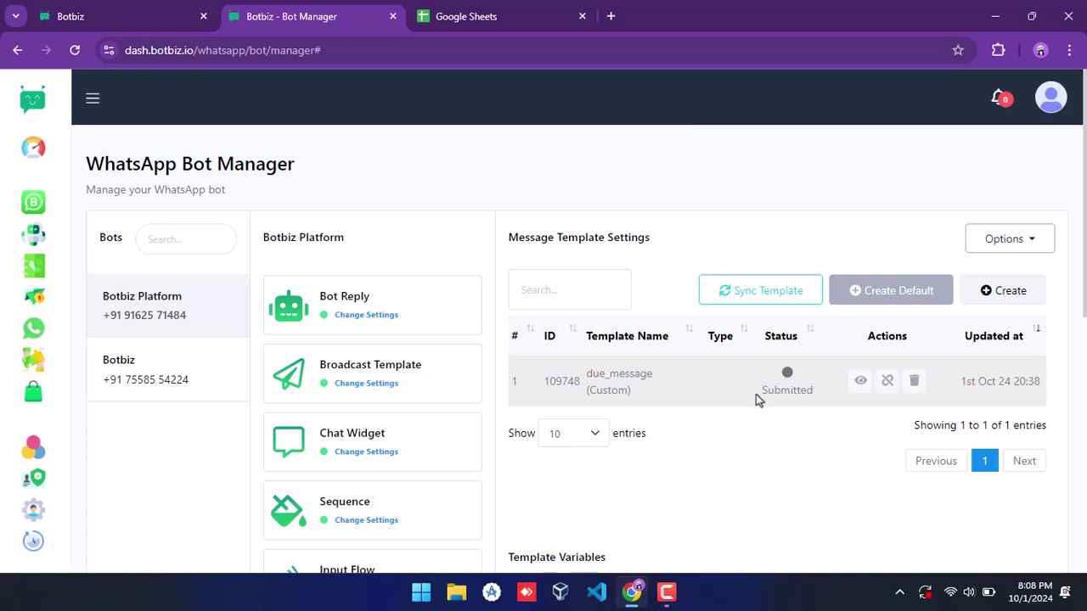
click(744, 412)
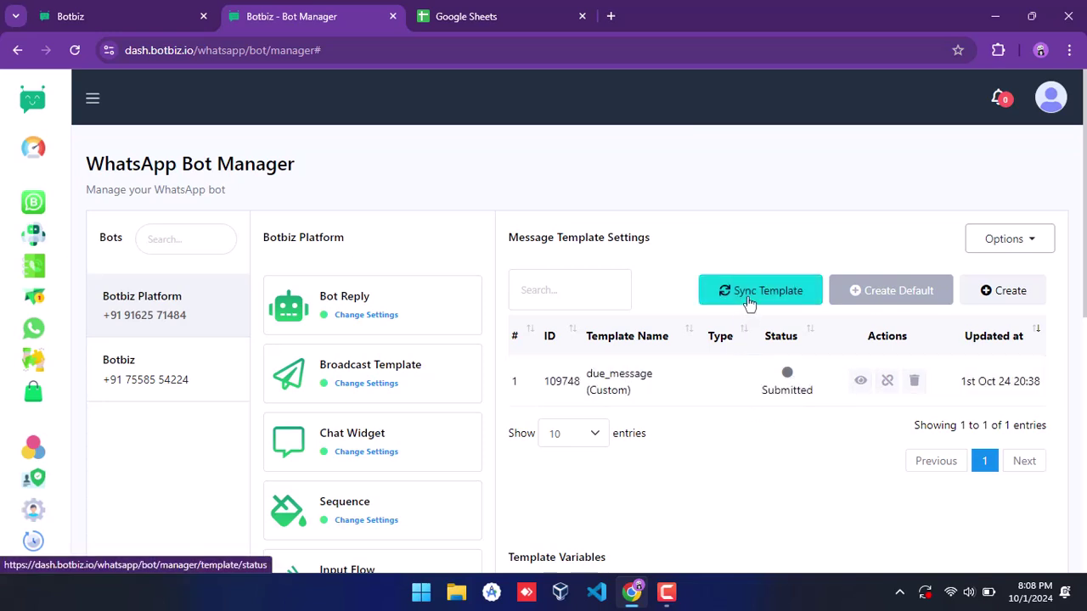
click(747, 303)
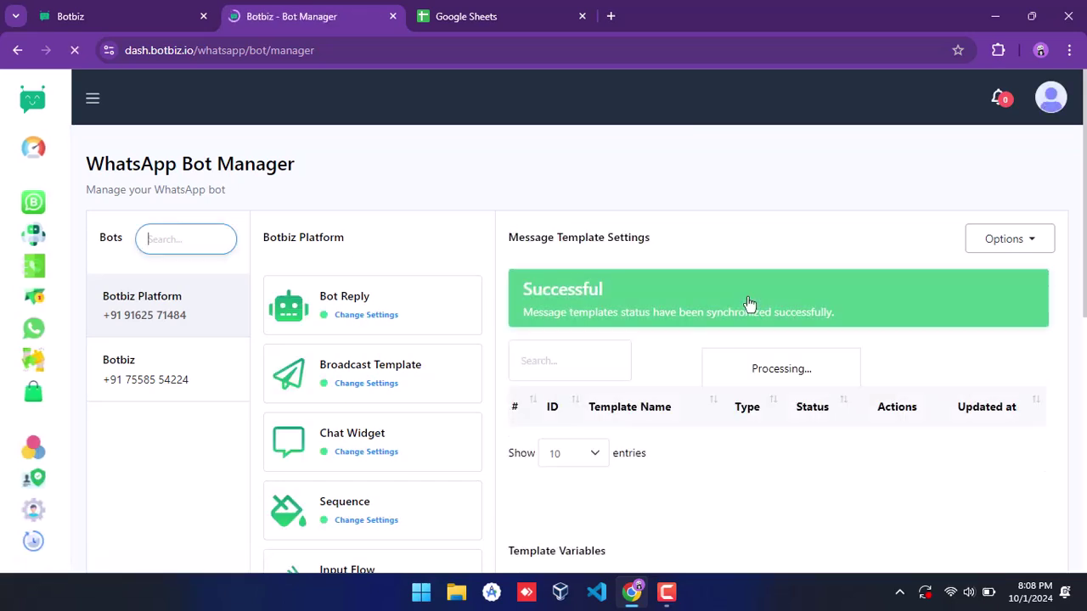
drag(760, 450, 813, 459)
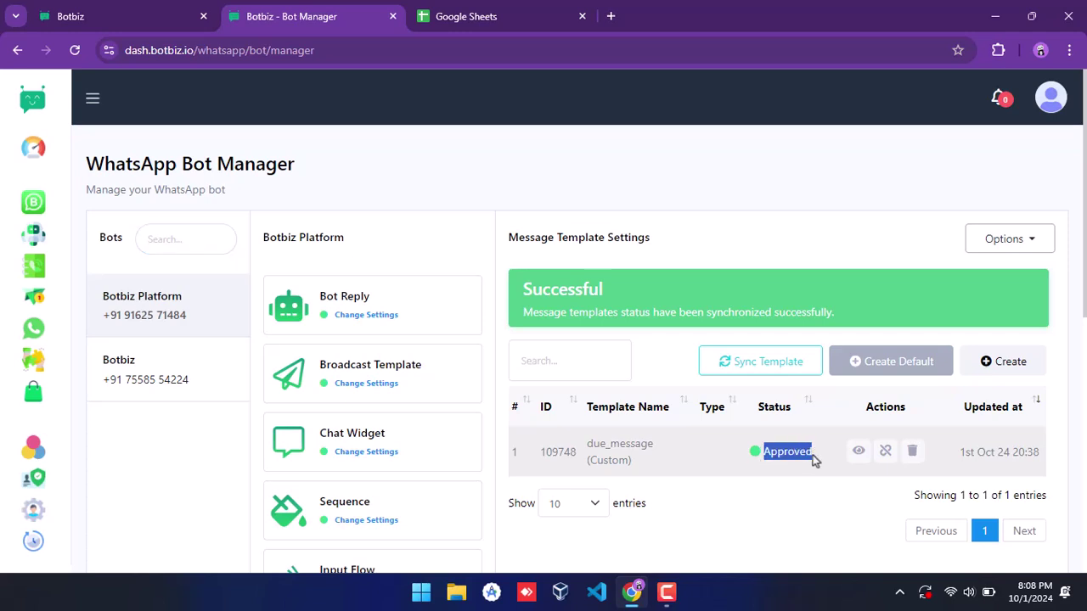
click(788, 453)
Start a new webhook workflow named due_workflow
click(33, 360)
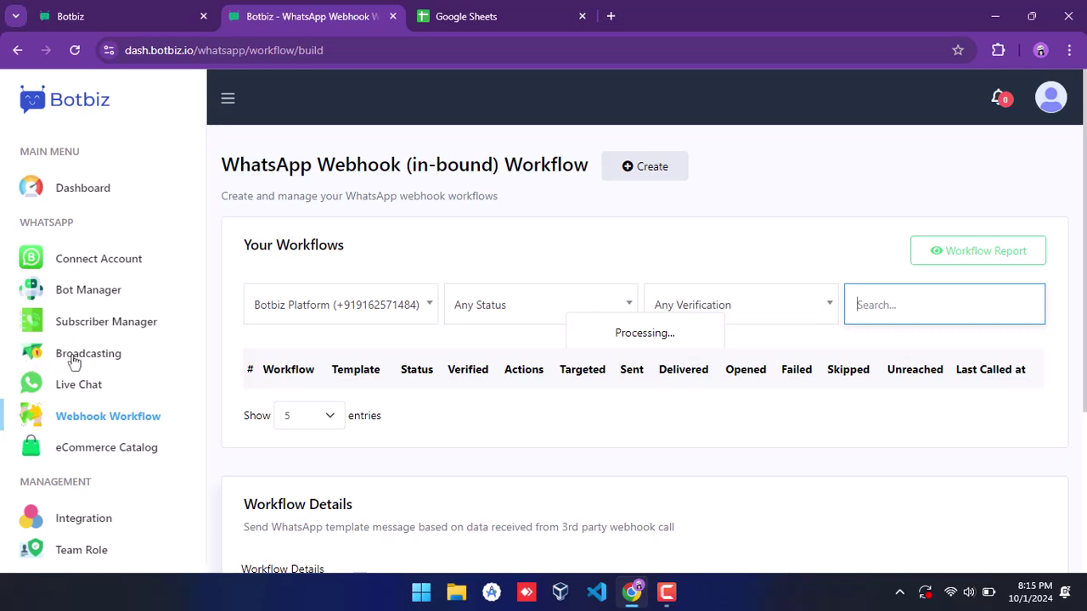
click(626, 167)
scroll(623, 171, down, 3)
click(375, 396)
text(due_workflow)
Assign the due_message template, create the workflow, and reveal its Webhook Callback URL
click(623, 402)
click(827, 403)
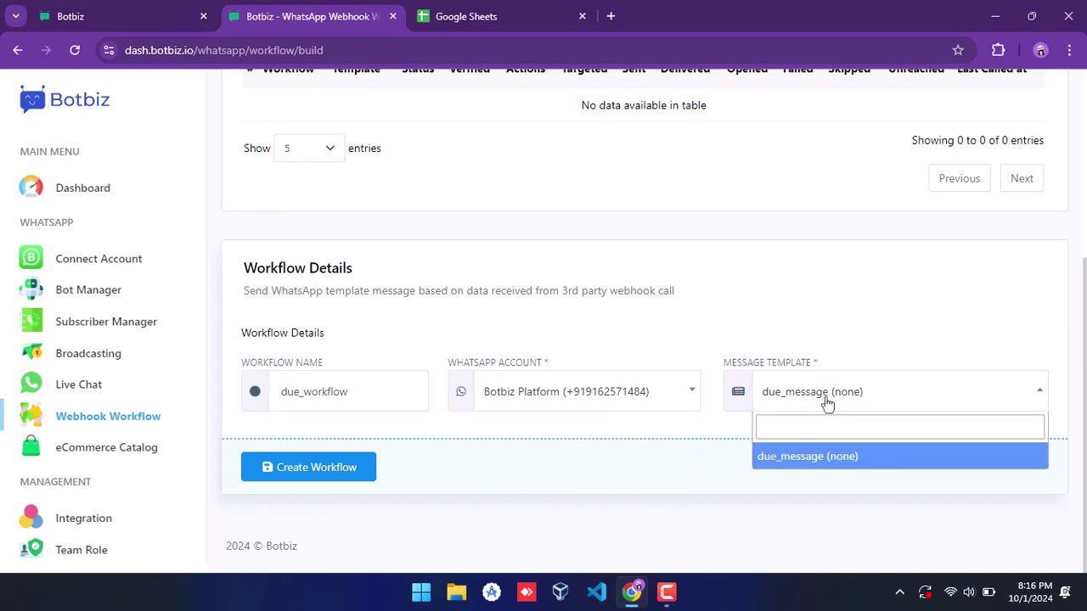
click(825, 456)
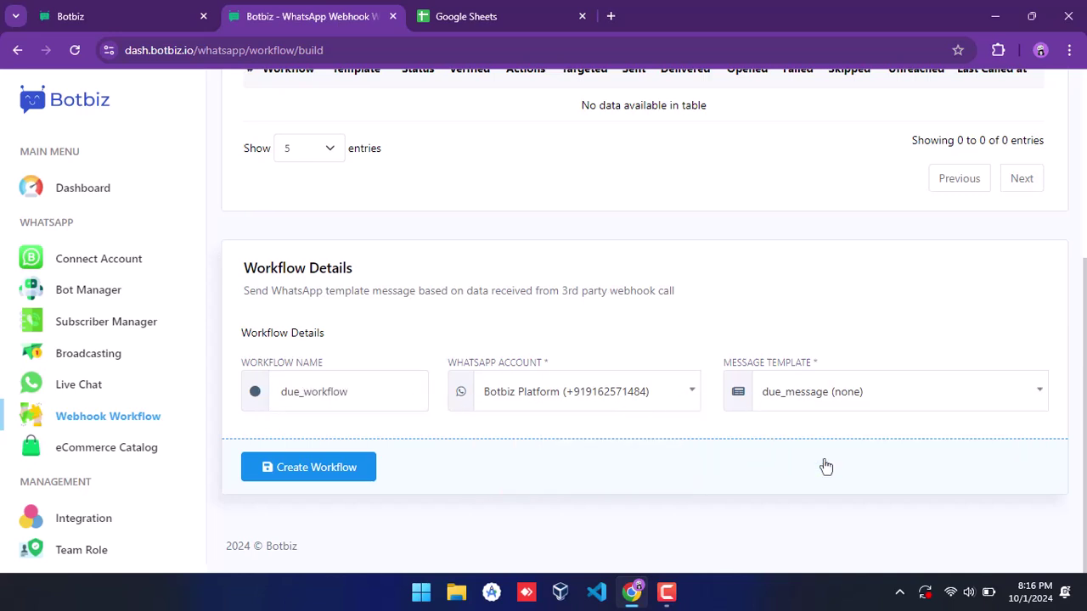
click(316, 466)
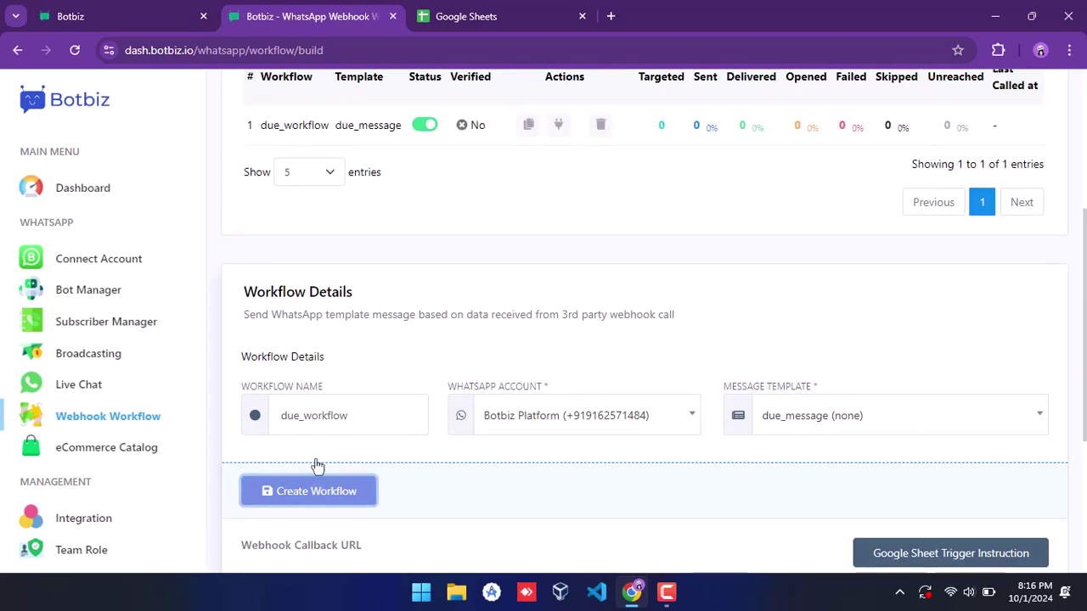
scroll(612, 467, down, 3)
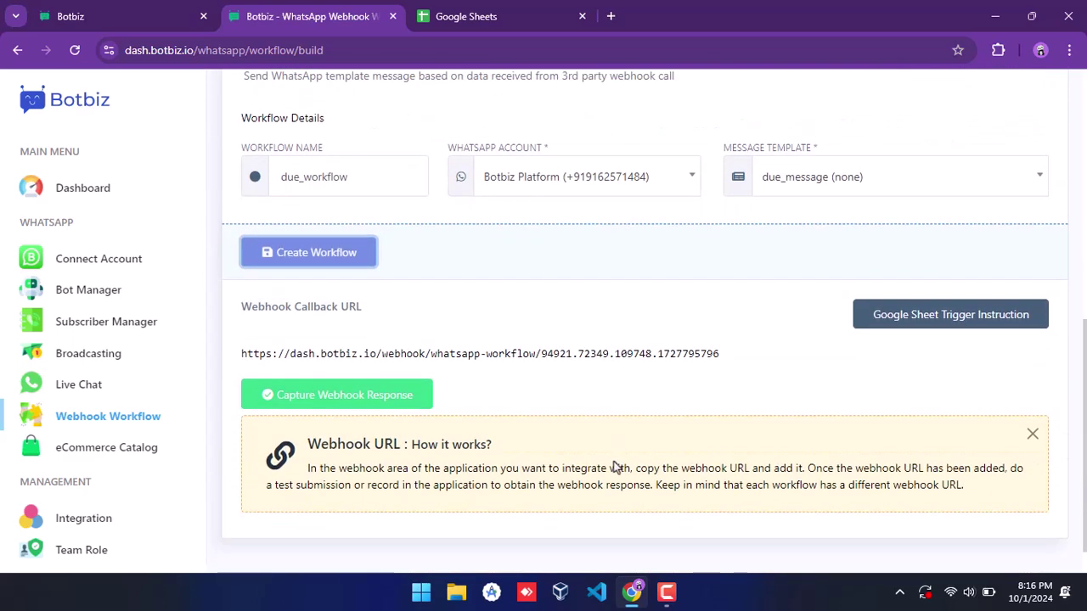
scroll(613, 461, down, 1)
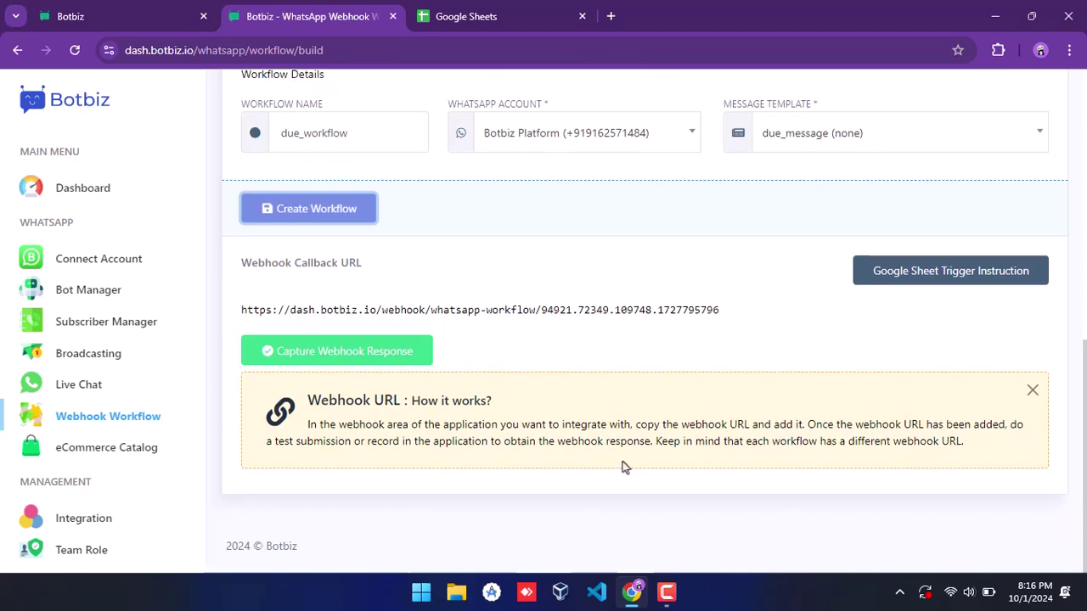
Copy the onChange Apps Script code from the Google Sheet Trigger Instruction modal
click(923, 273)
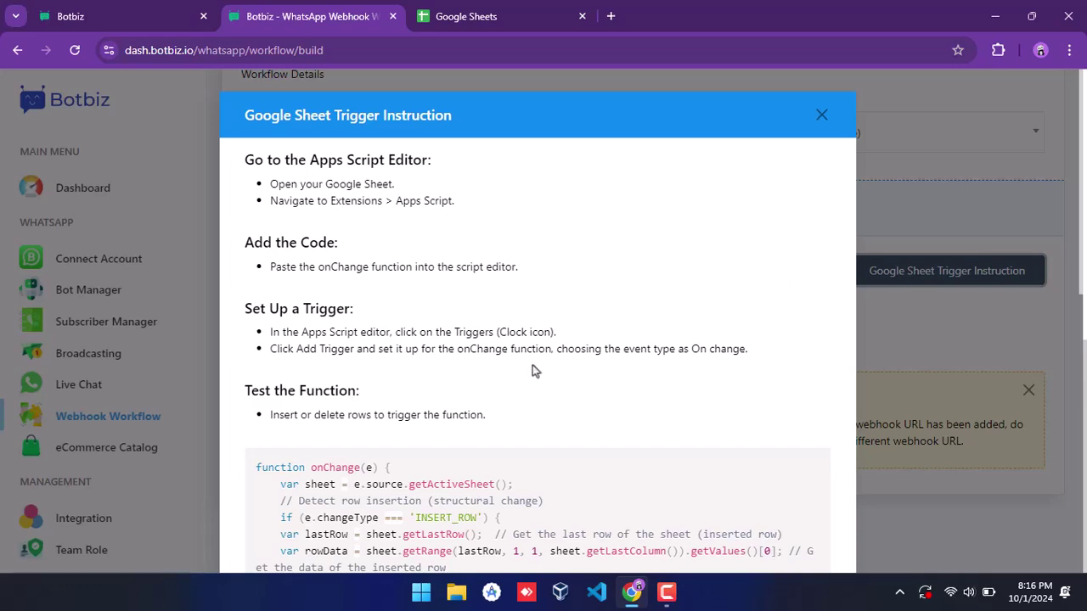
scroll(532, 365, down, 3)
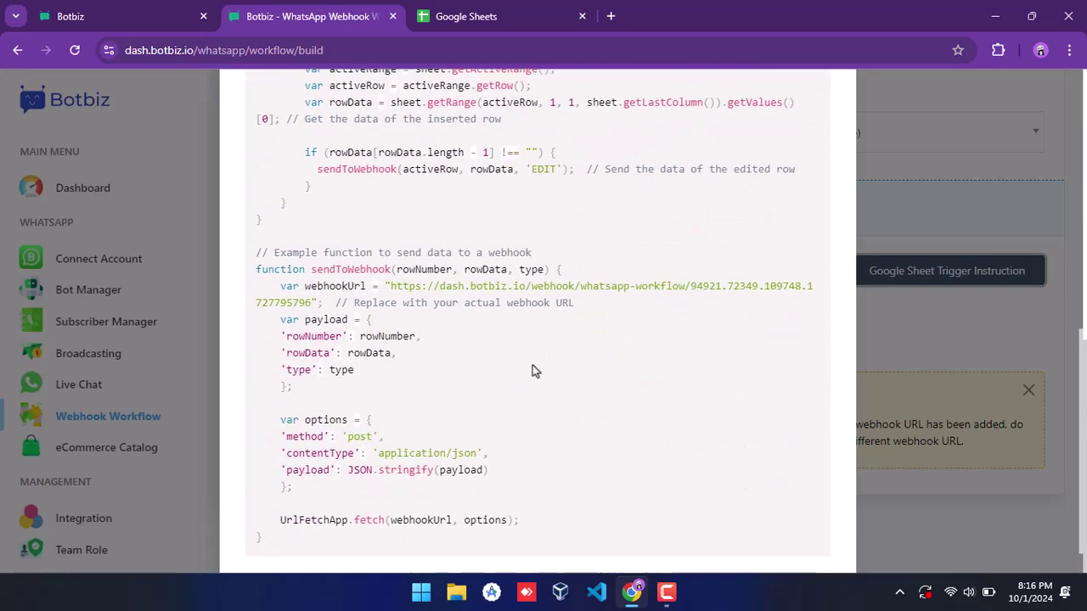
scroll(532, 365, down, 4)
scroll(533, 370, up, 6)
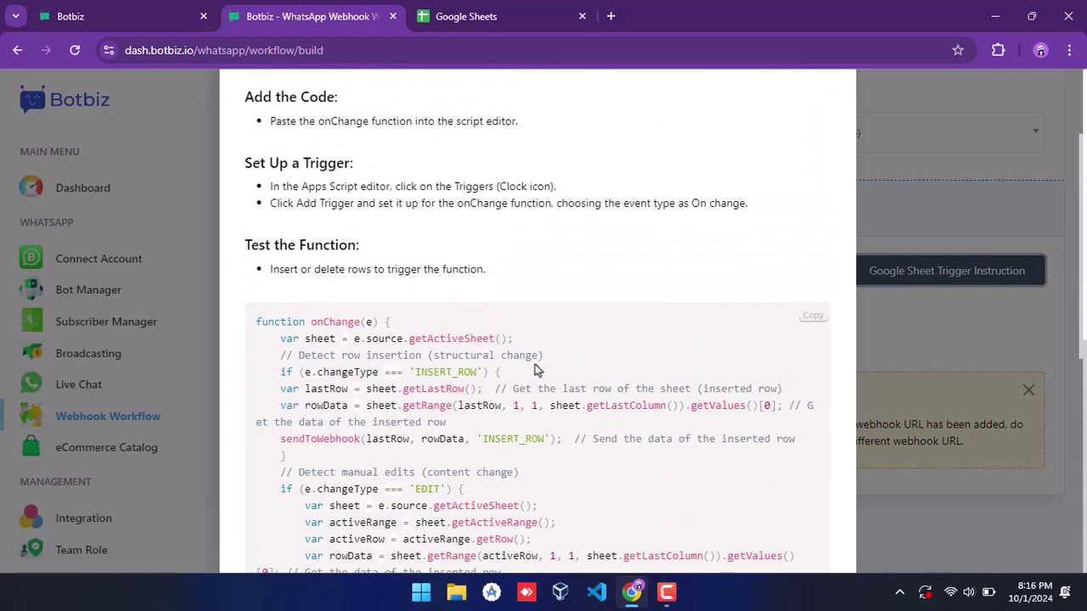
click(813, 318)
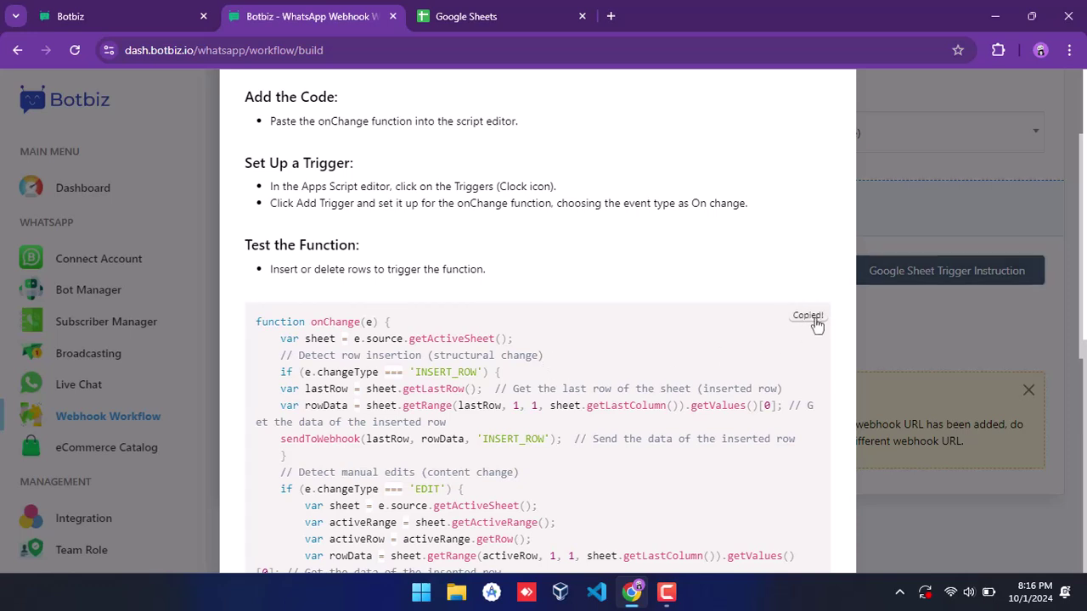
Create a blank spreadsheet with headers Phone Number, Name and Due in A1:C1
click(496, 25)
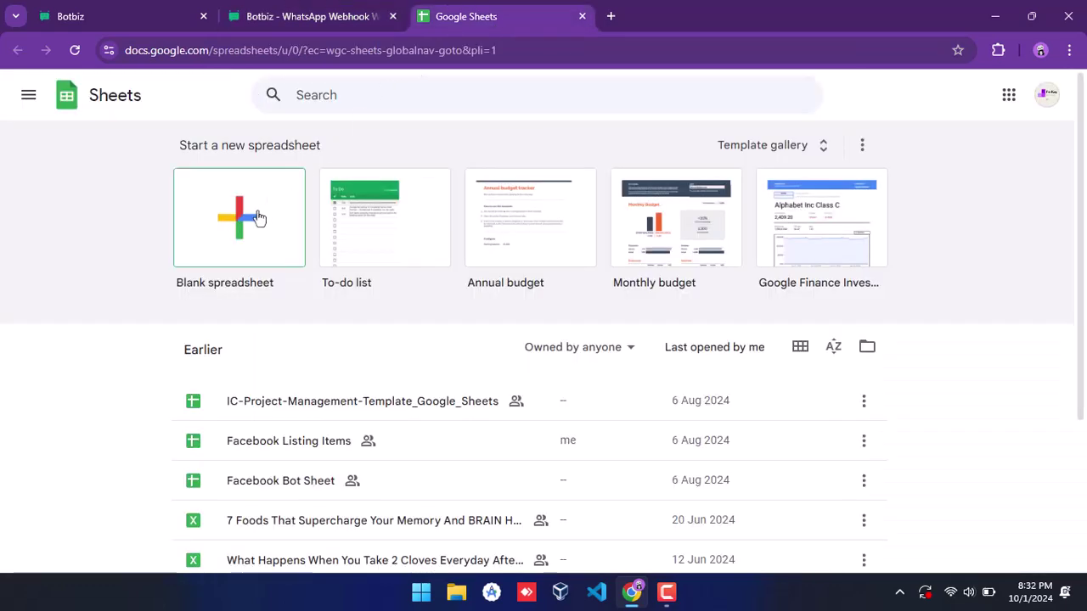
click(259, 217)
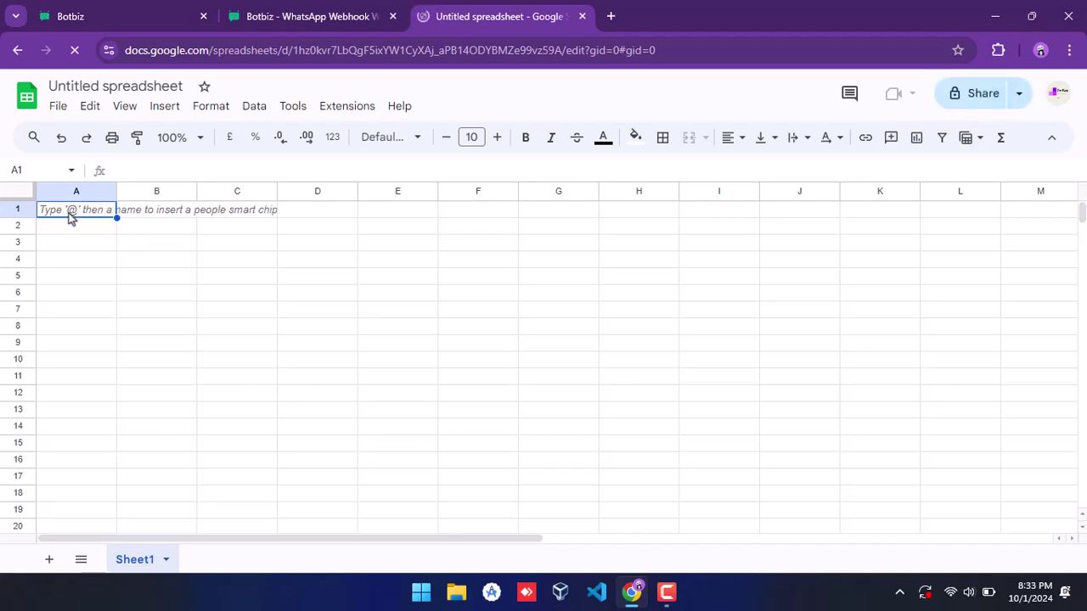
text(Phone Number)
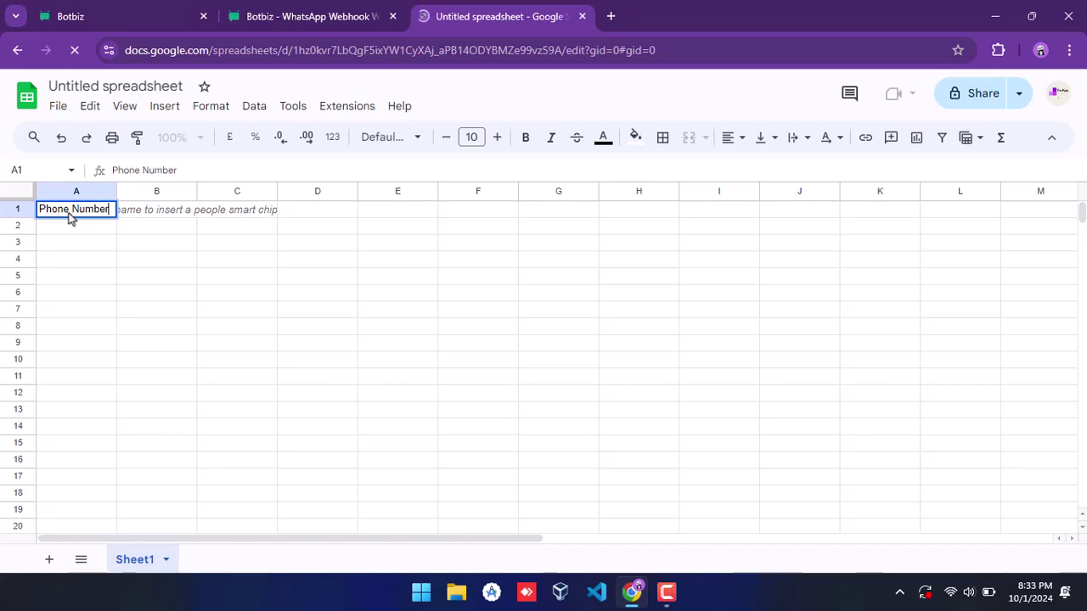
key(Tab)
text(Name)
key(Tab)
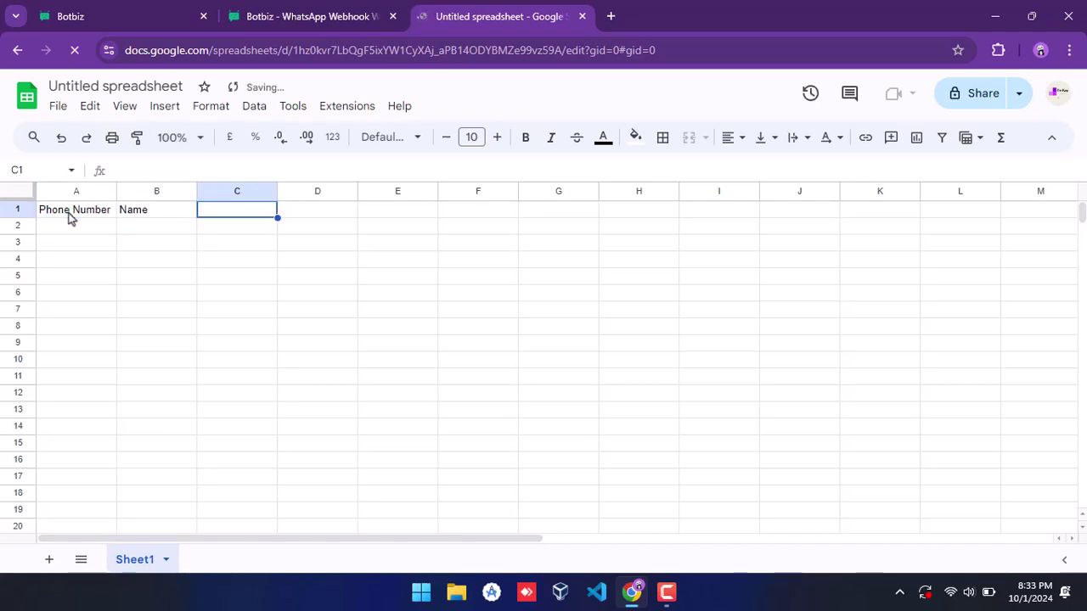
text(Due)
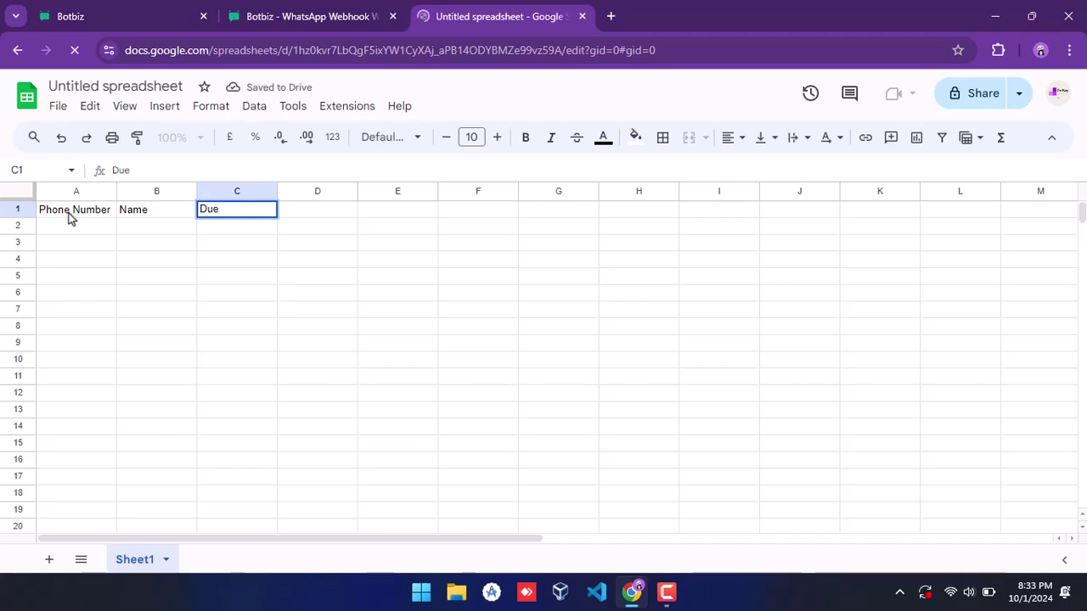
click(71, 218)
click(328, 108)
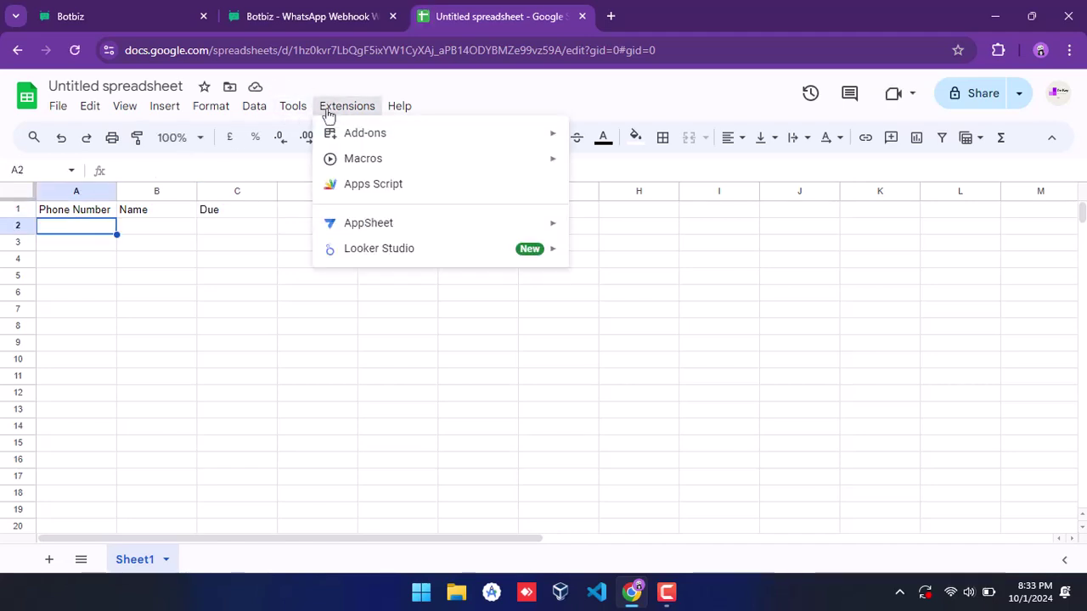
Open the spreadsheet's Apps Script editor and delete the default function code
click(345, 185)
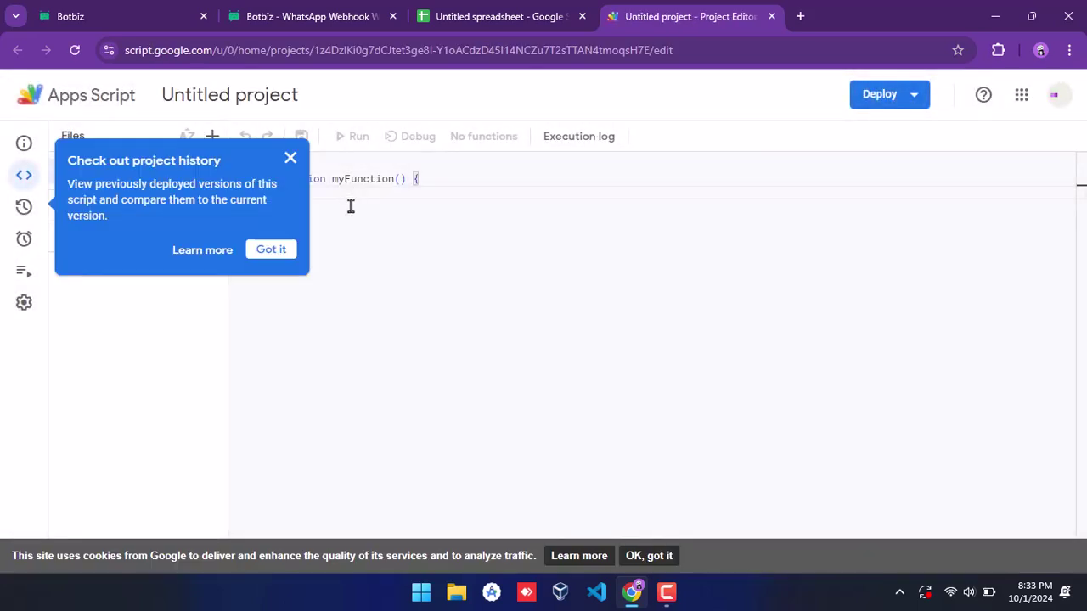
click(290, 158)
click(356, 222)
drag(466, 246, 272, 177)
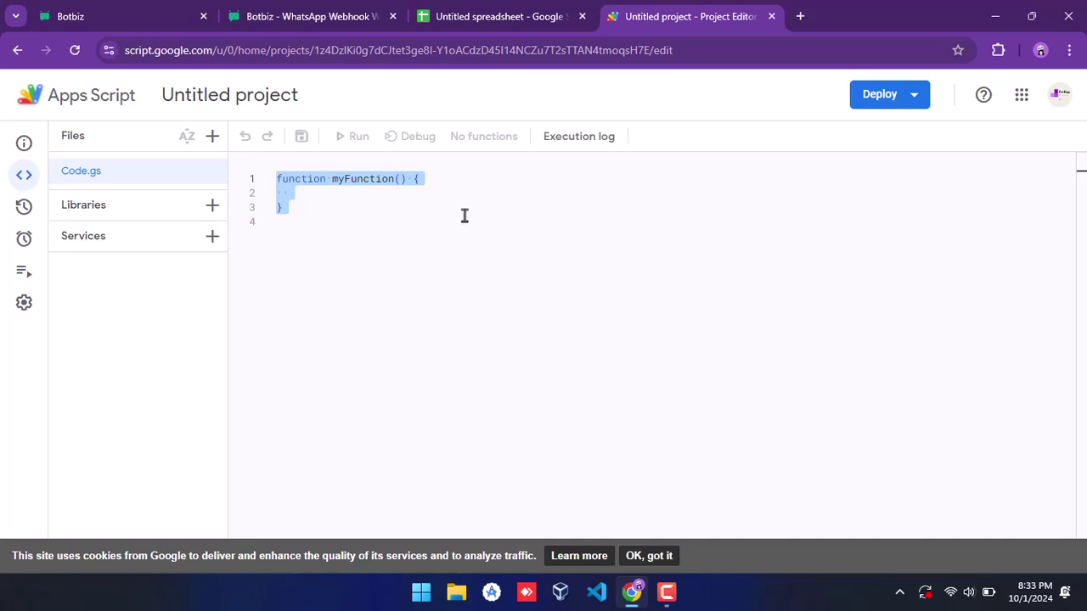
key(BackSpace)
Paste the copied onChange webhook script, allowing clipboard access, and save the project
right_click(315, 179)
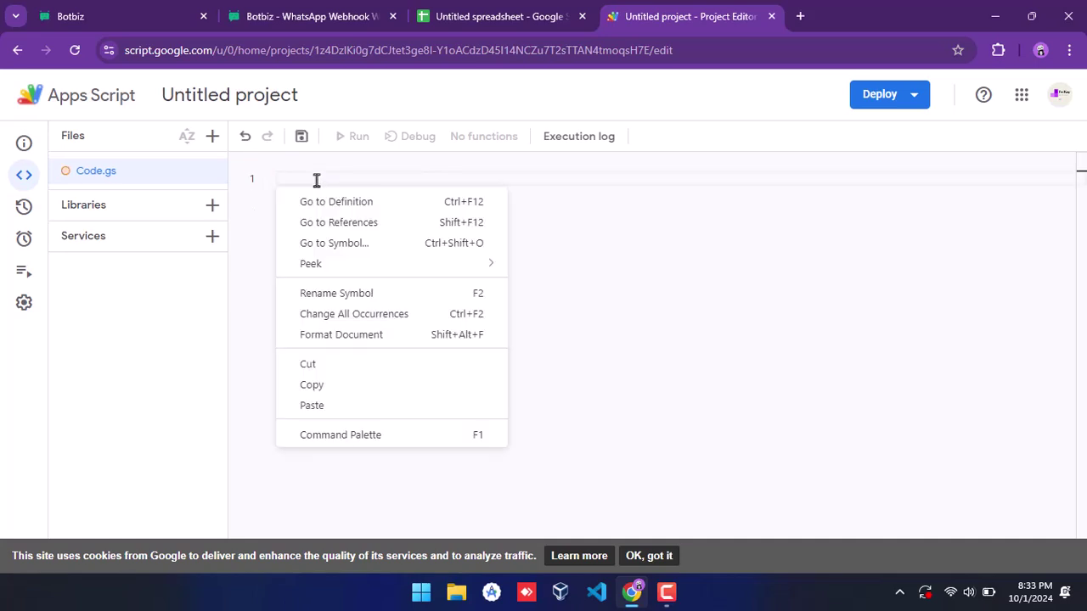
click(331, 405)
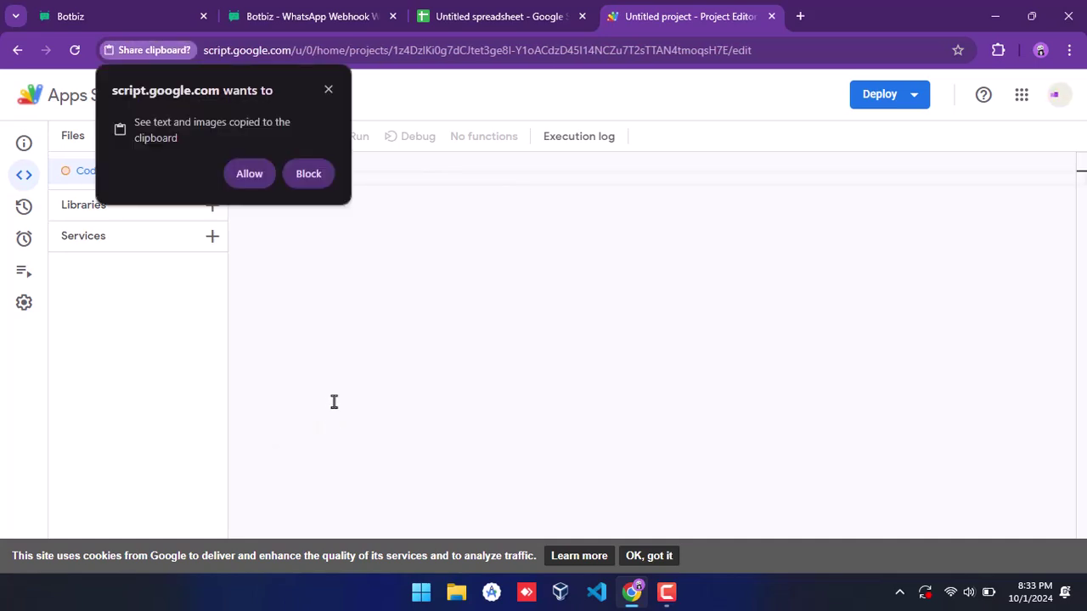
click(250, 175)
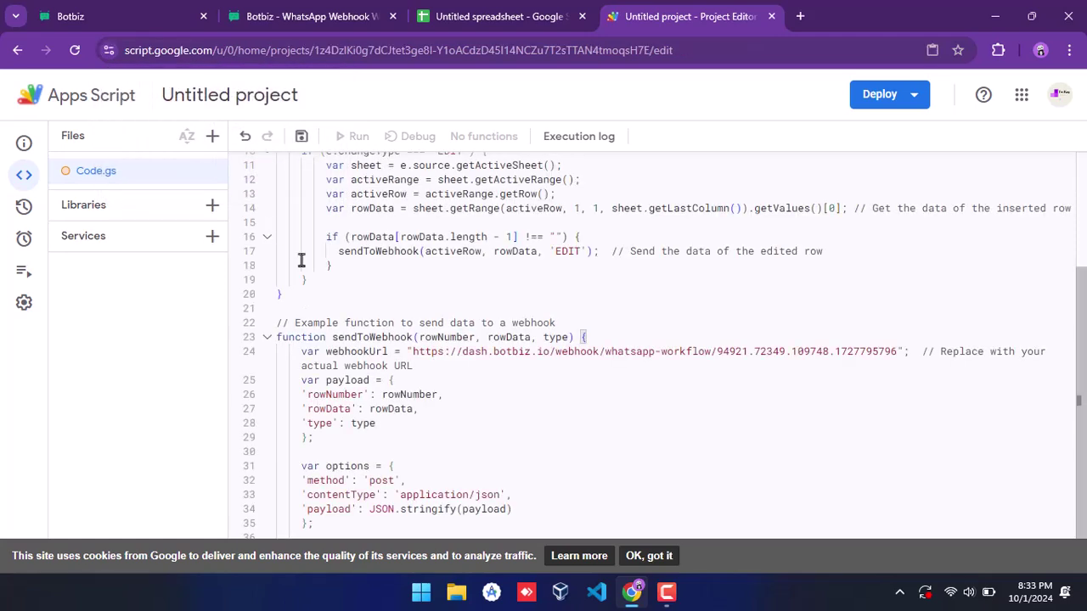
scroll(528, 385, up, 4)
key(ctrl+s)
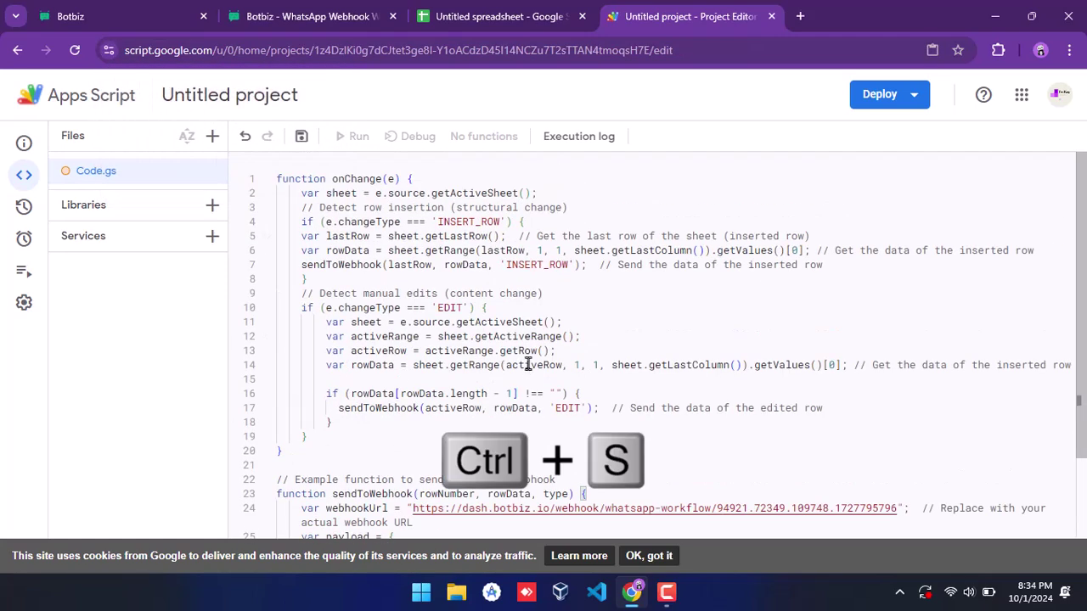
click(528, 312)
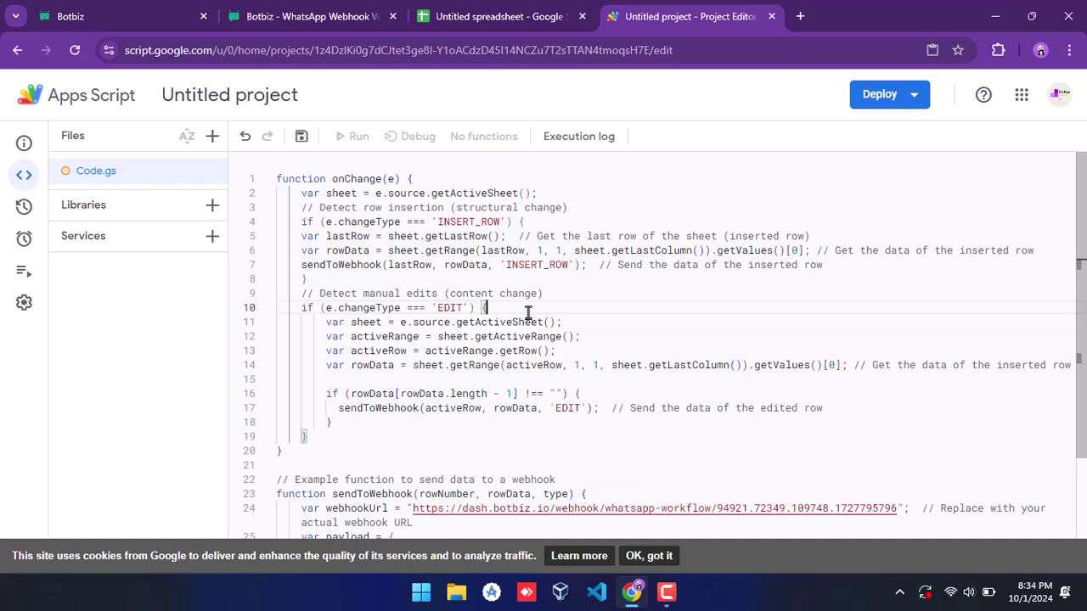
key(ctrl+s)
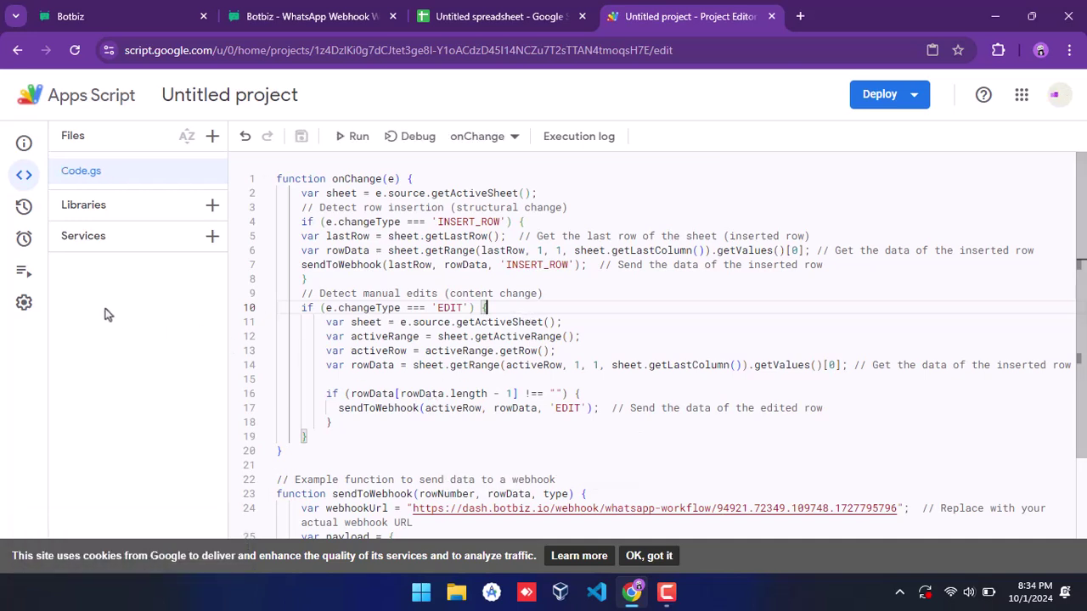
Go to the project's Triggers page, dismissing the welcome dialog and cookie notice
click(24, 238)
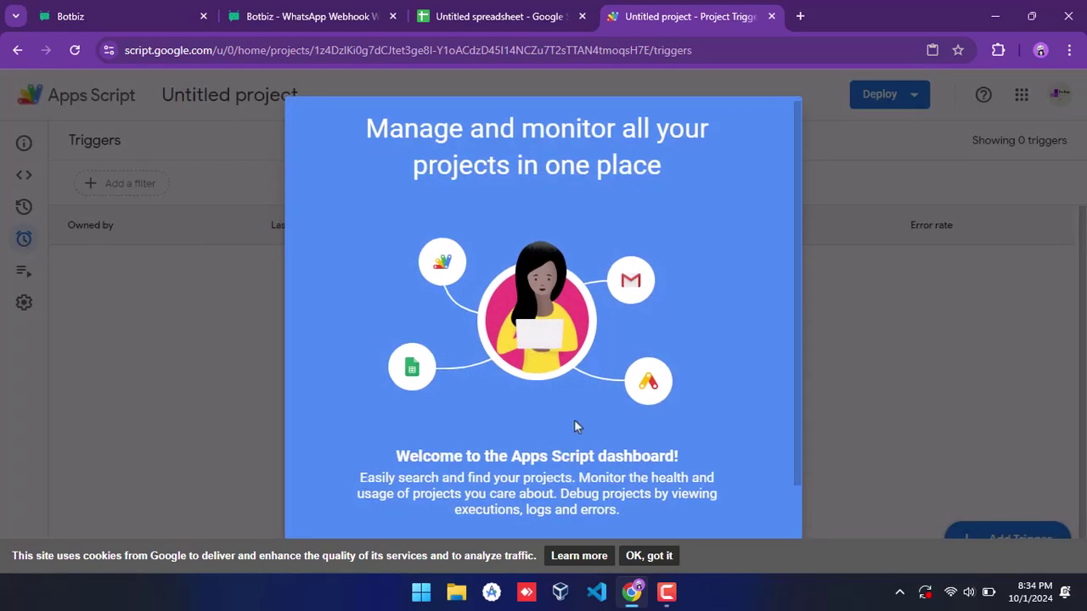
scroll(574, 424, down, 2)
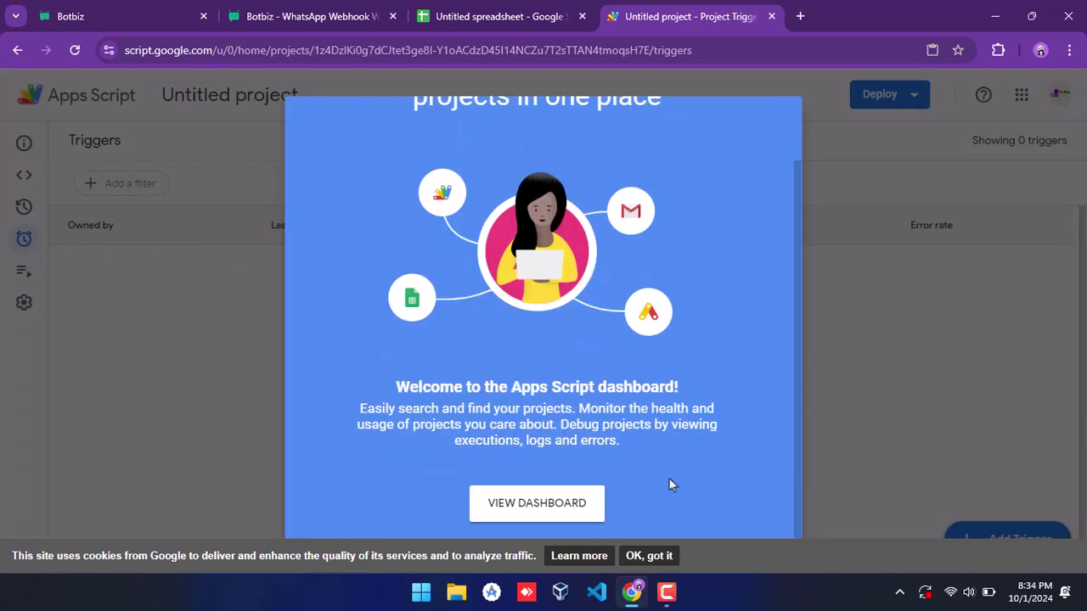
click(566, 508)
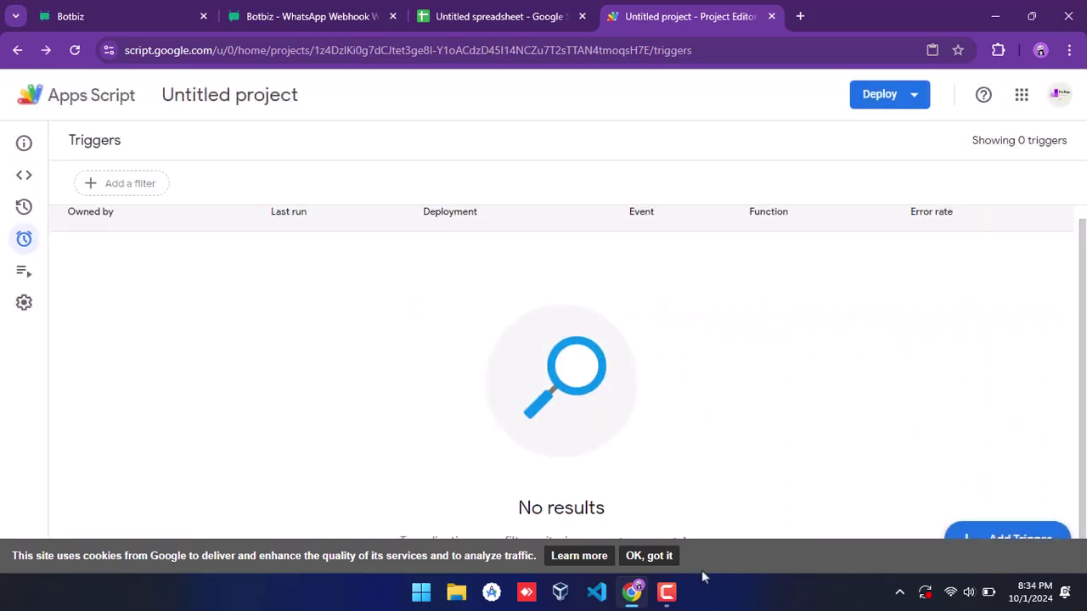
click(652, 558)
Add a trigger running onChange from the spreadsheet with event type On change
click(1026, 557)
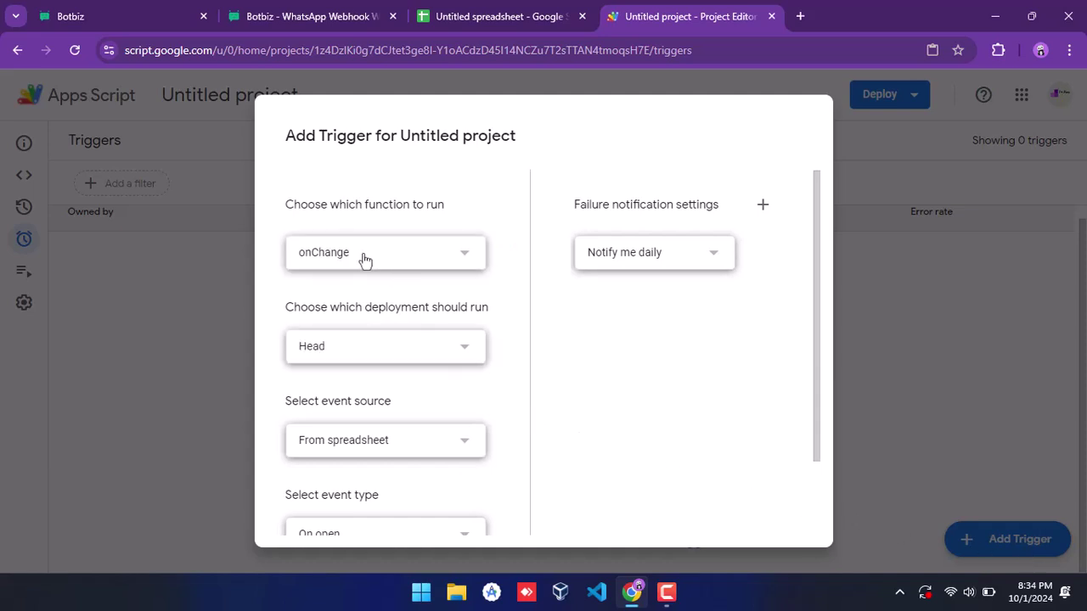
click(363, 259)
click(358, 254)
scroll(504, 387, down, 1)
click(463, 452)
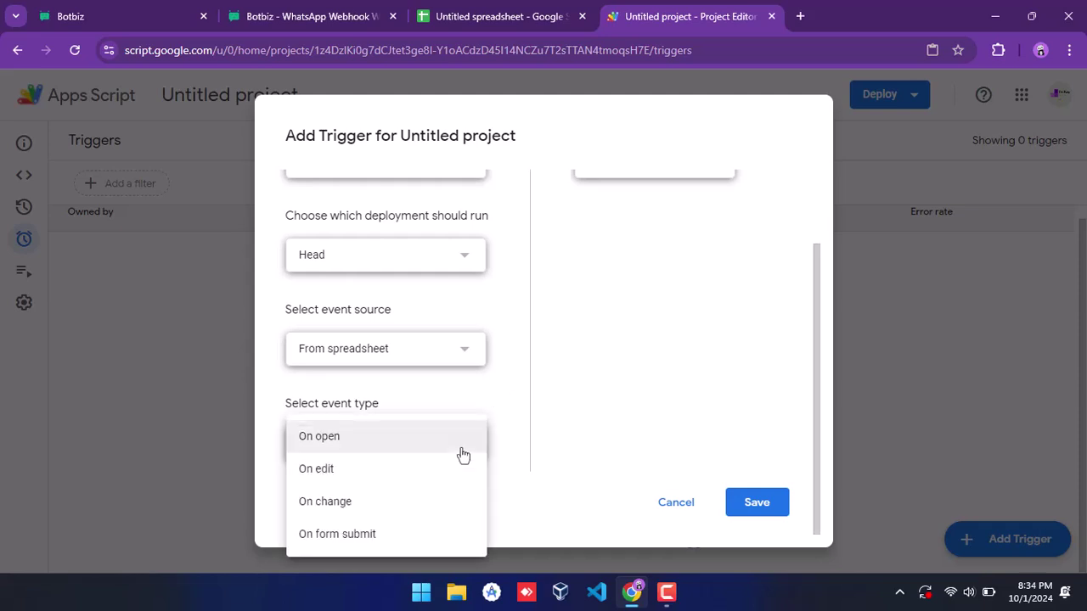
click(331, 502)
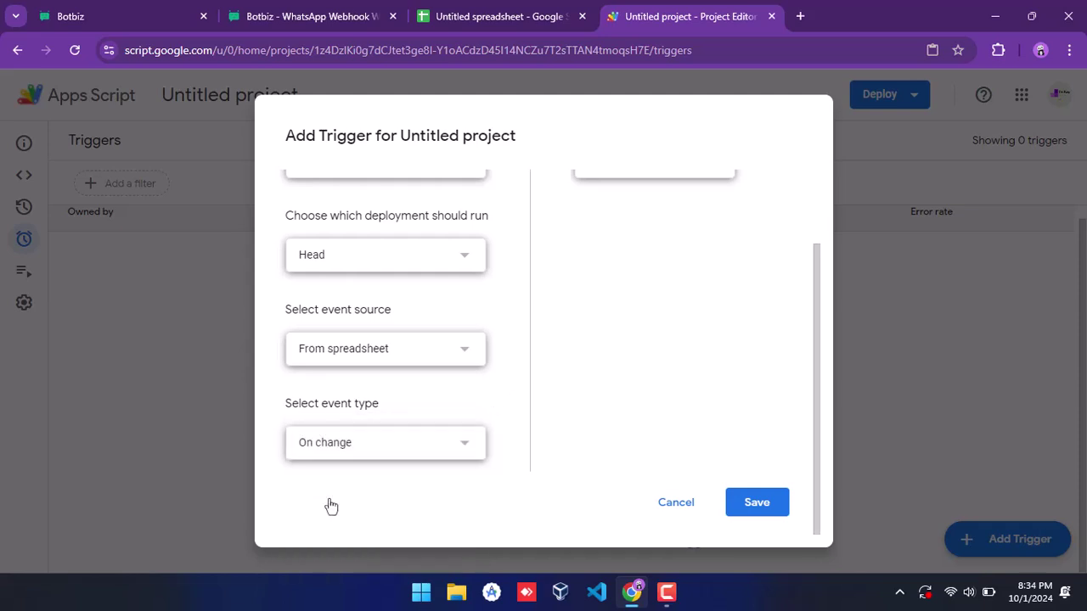
Save the trigger and authorize the unverified Untitled project to access the Google account
click(754, 503)
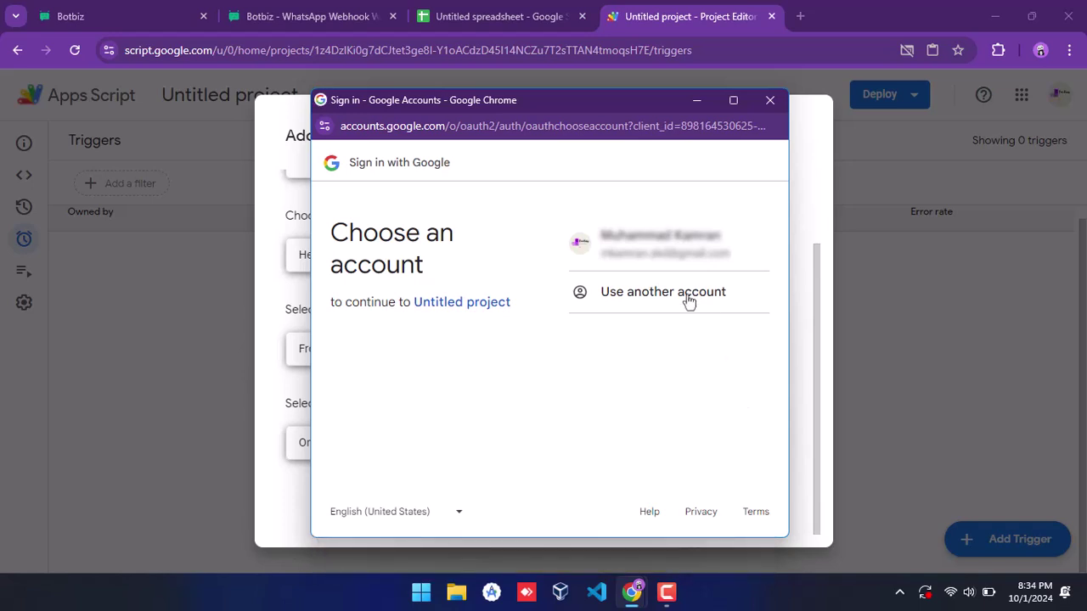
click(668, 260)
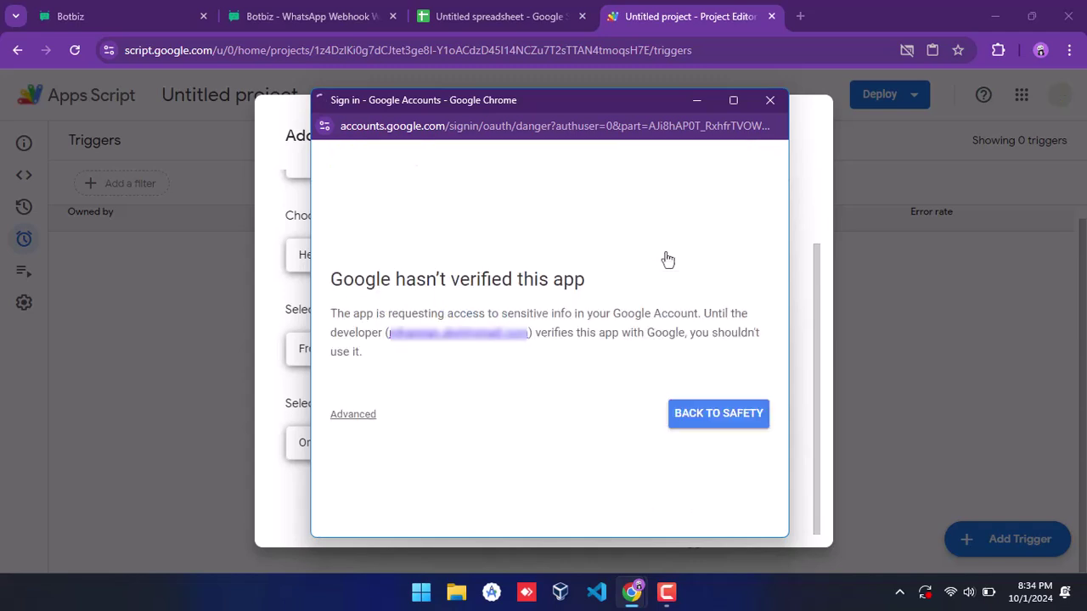
click(353, 415)
scroll(453, 445, down, 1)
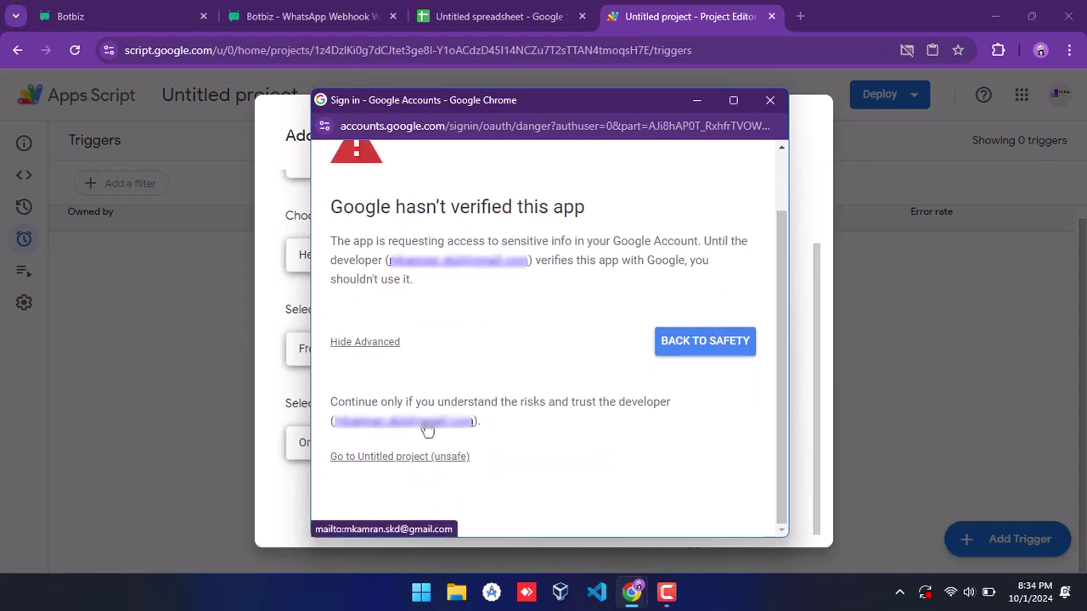
click(424, 458)
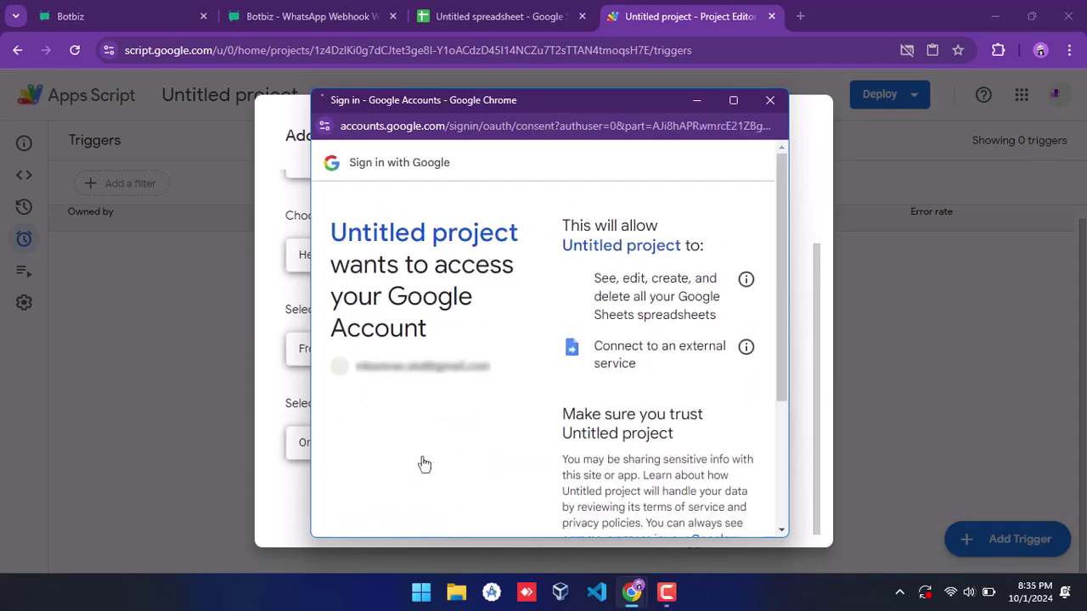
scroll(626, 455, down, 3)
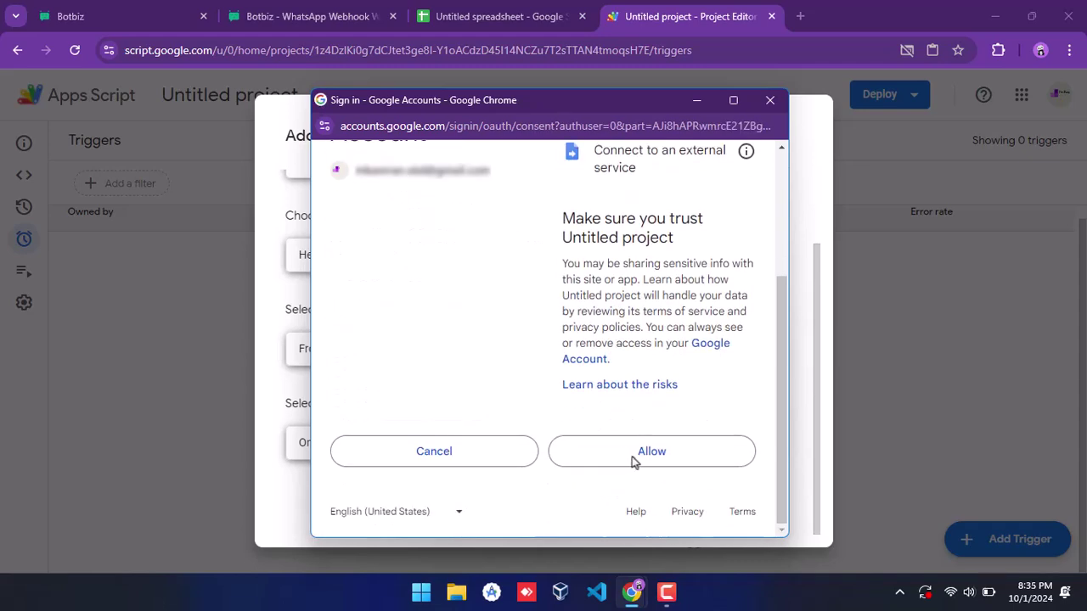
click(658, 458)
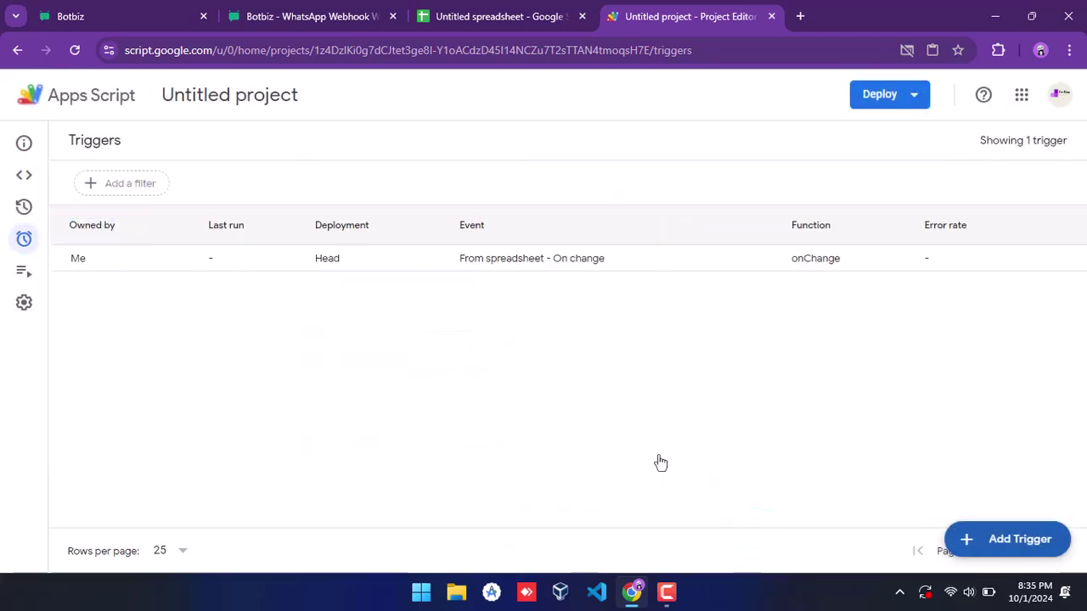
Enter a test row 2 in the sheet: a phone number, a contact name and Due 25
click(478, 19)
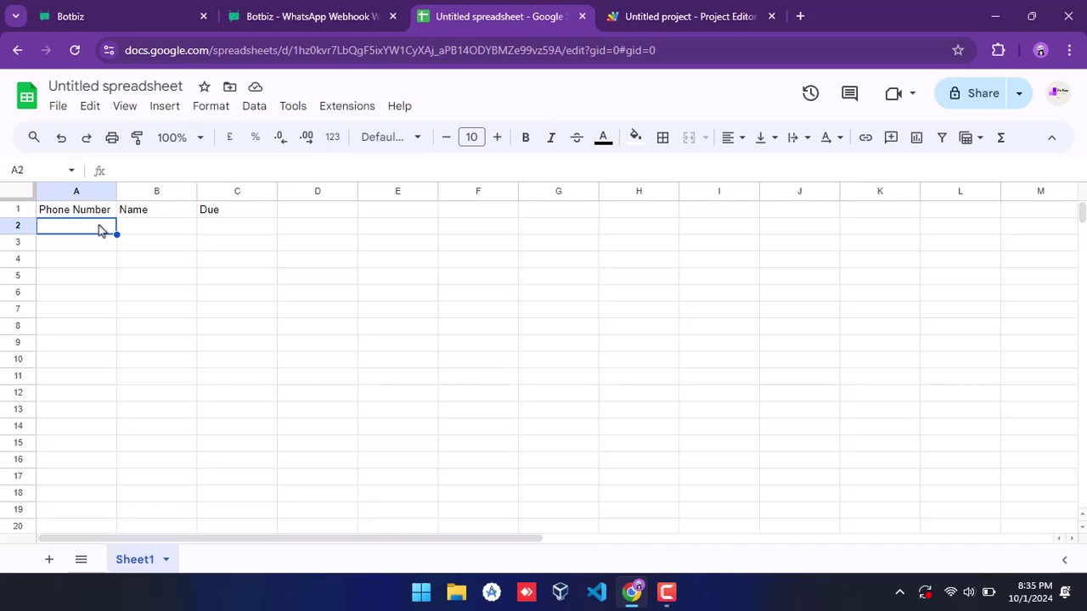
text(9)
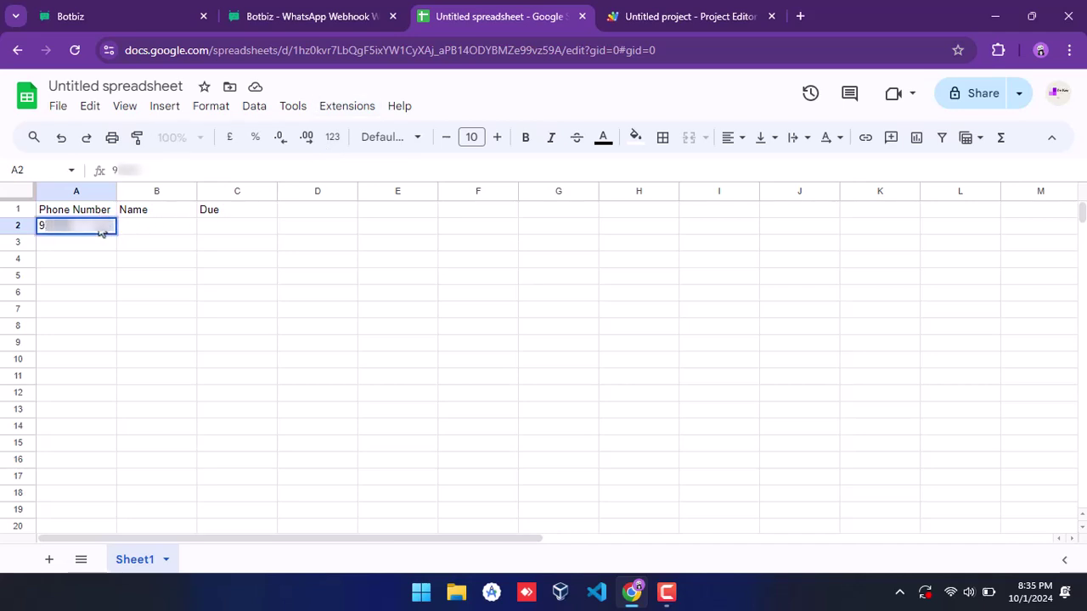
click(161, 235)
text(Zaman)
key(Tab)
text(25)
key(Return)
click(93, 247)
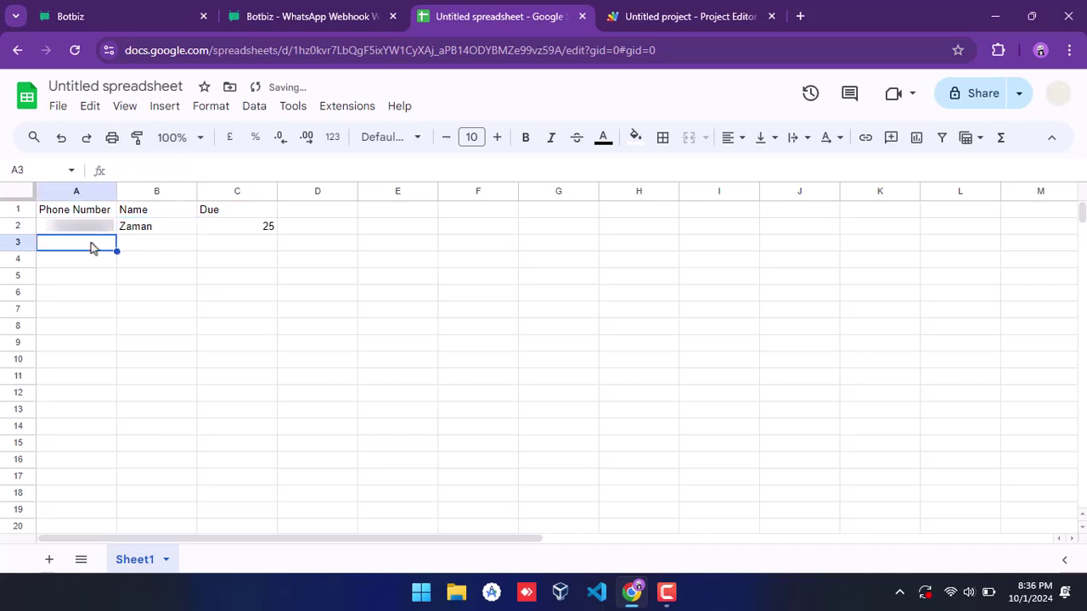
Close the Google Sheet trigger instructions in Botbiz and start capturing the webhook response
click(314, 21)
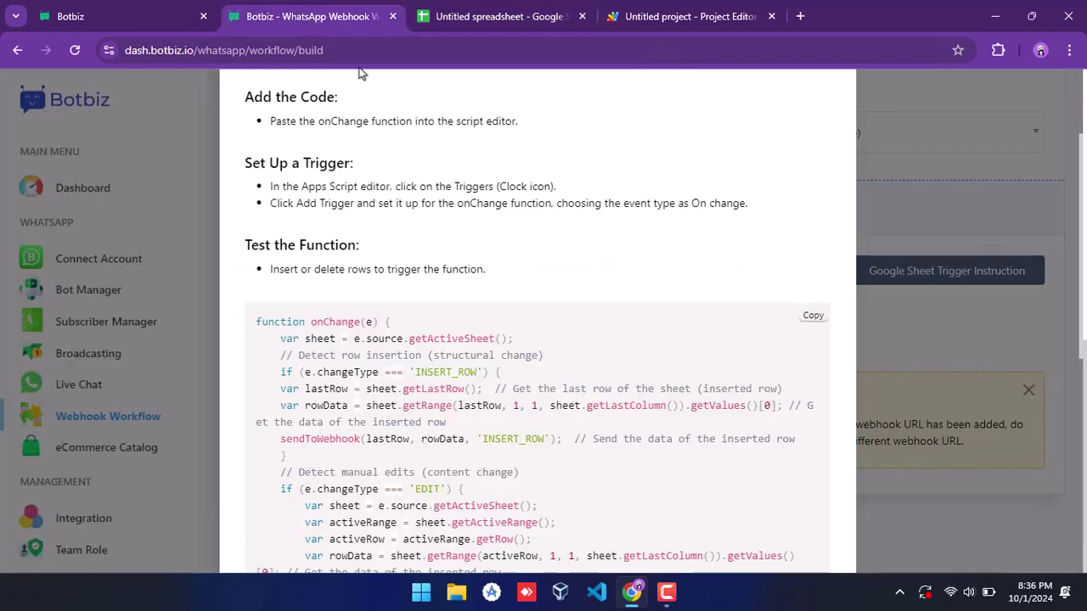
scroll(839, 204, up, 2)
click(821, 115)
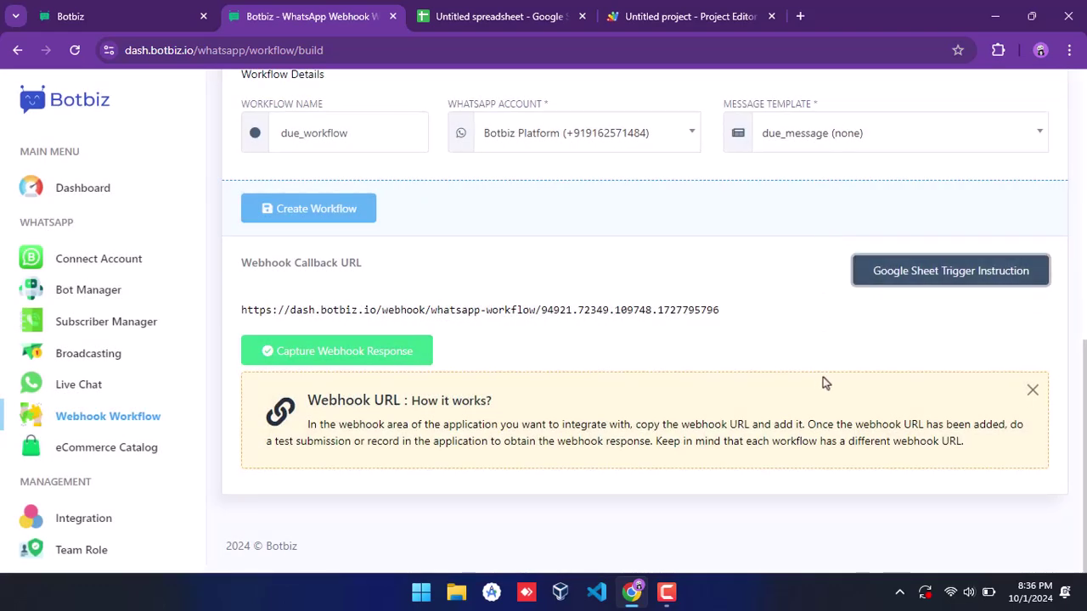
click(382, 361)
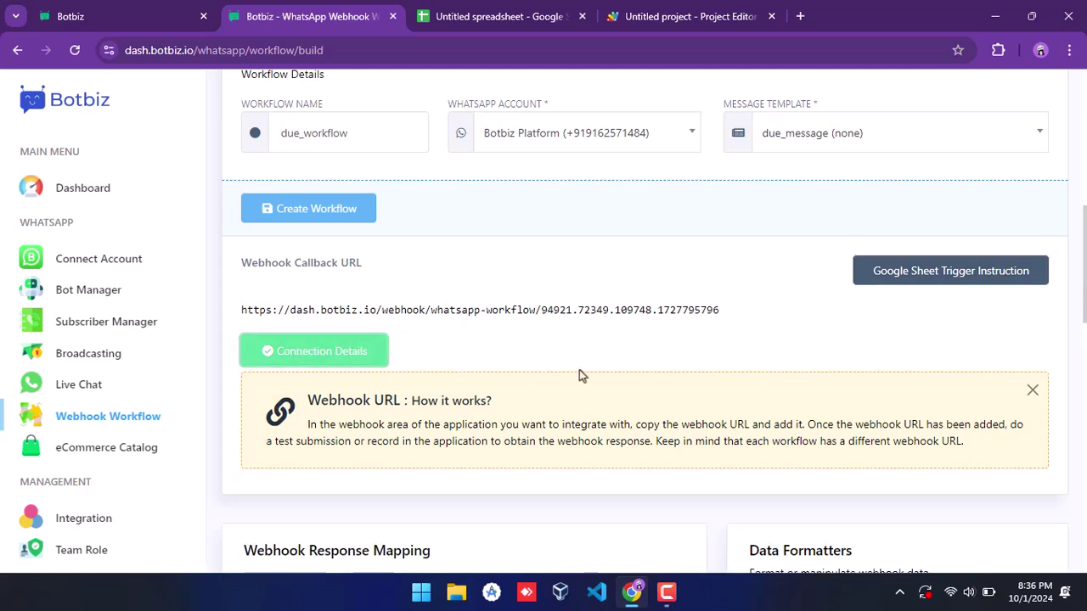
Load the captured Raw Data and check the row 2 values in the JSON
scroll(679, 384, down, 5)
scroll(734, 396, down, 4)
scroll(734, 397, down, 3)
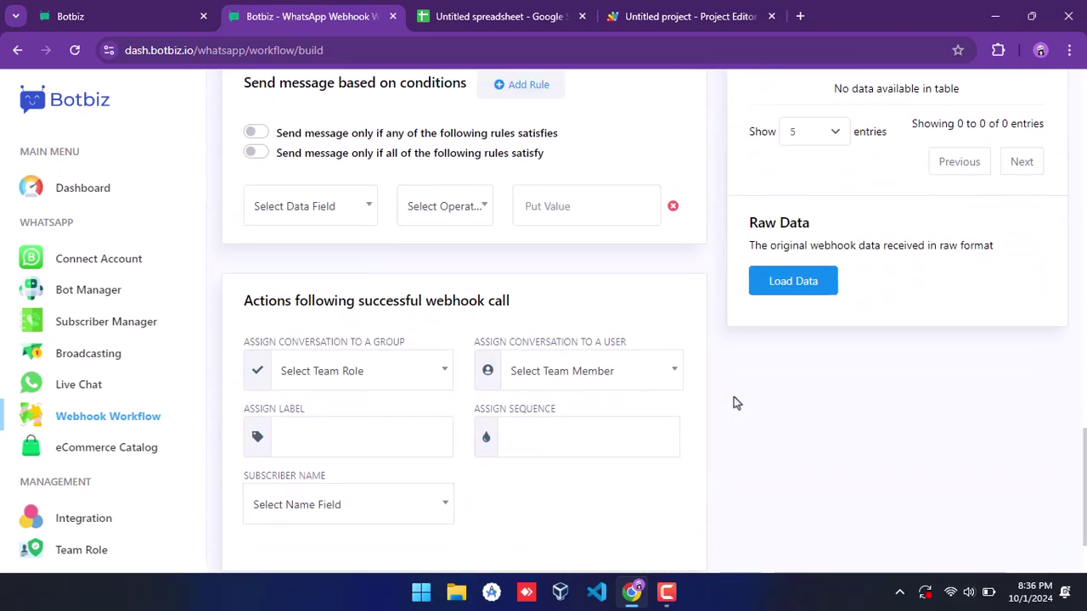
click(793, 284)
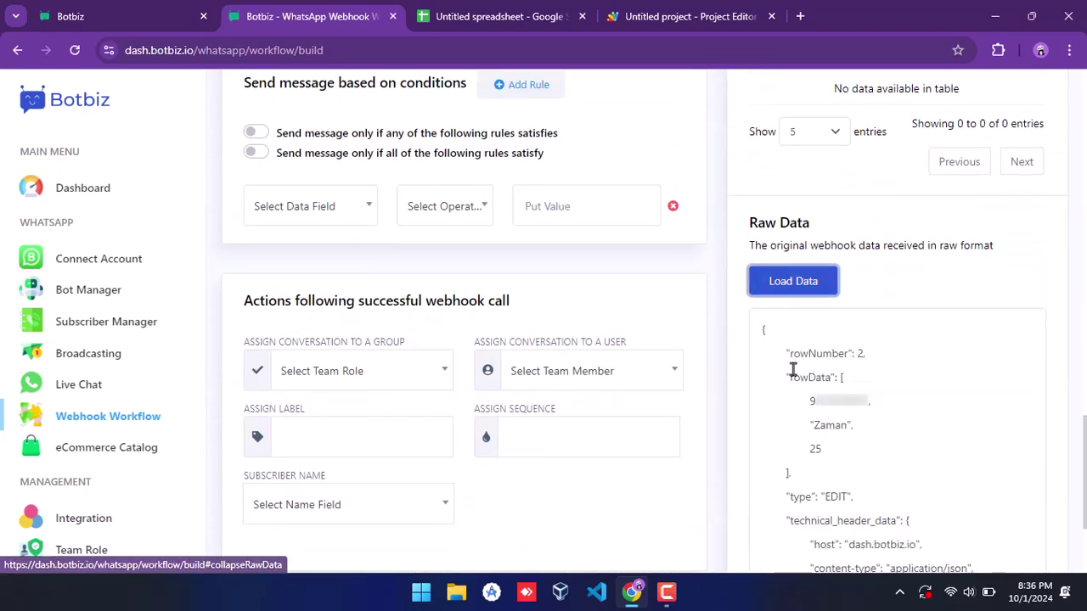
drag(779, 353, 868, 450)
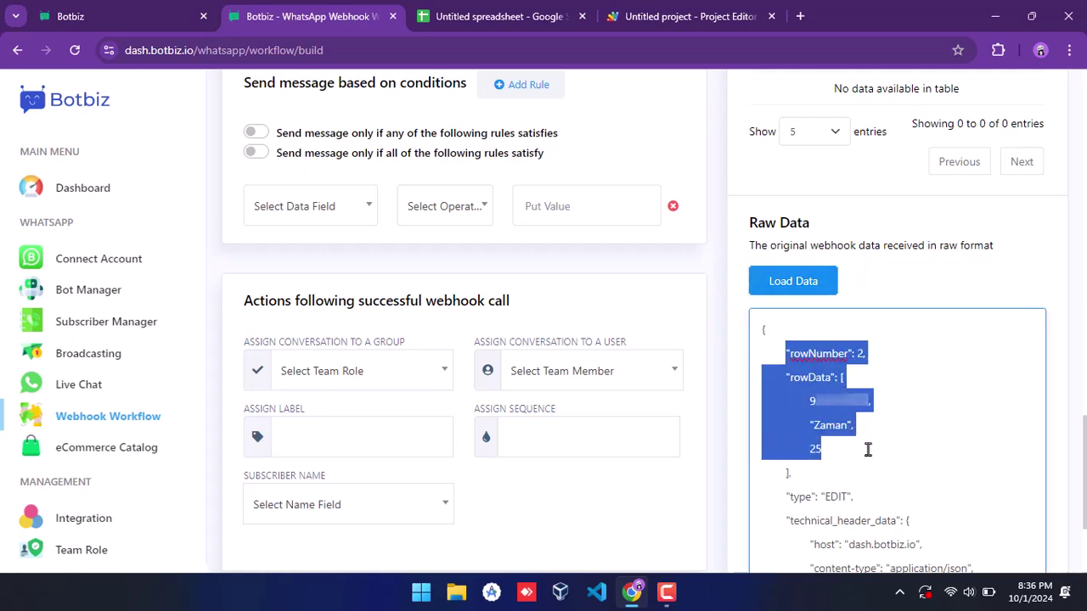
click(867, 450)
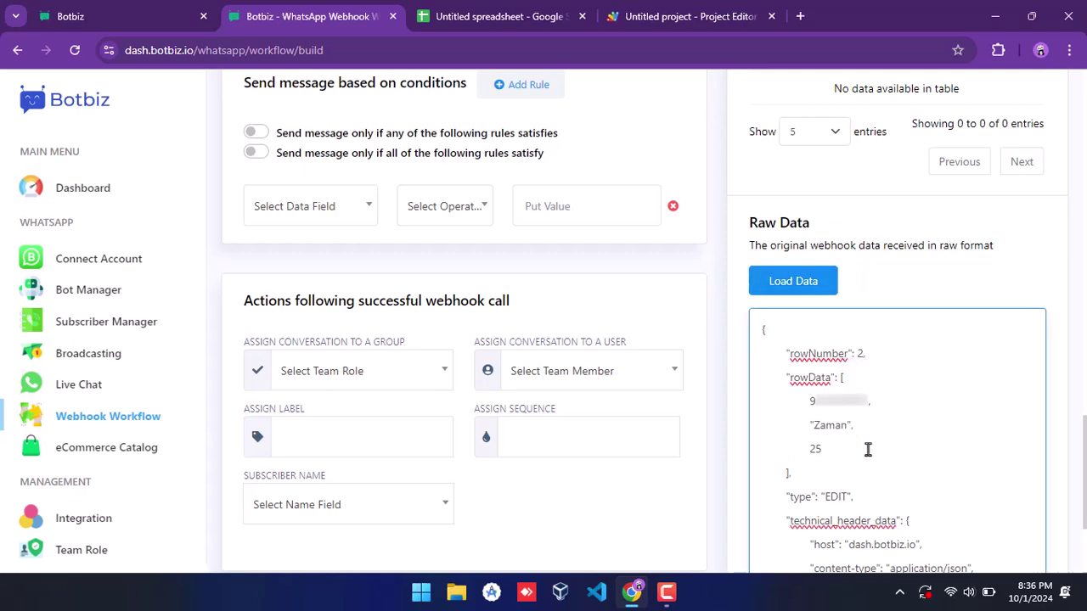
Map Phone Number to rowData>0 and User-Name to rowData>1
scroll(868, 450, down, 2)
scroll(735, 441, down, 2)
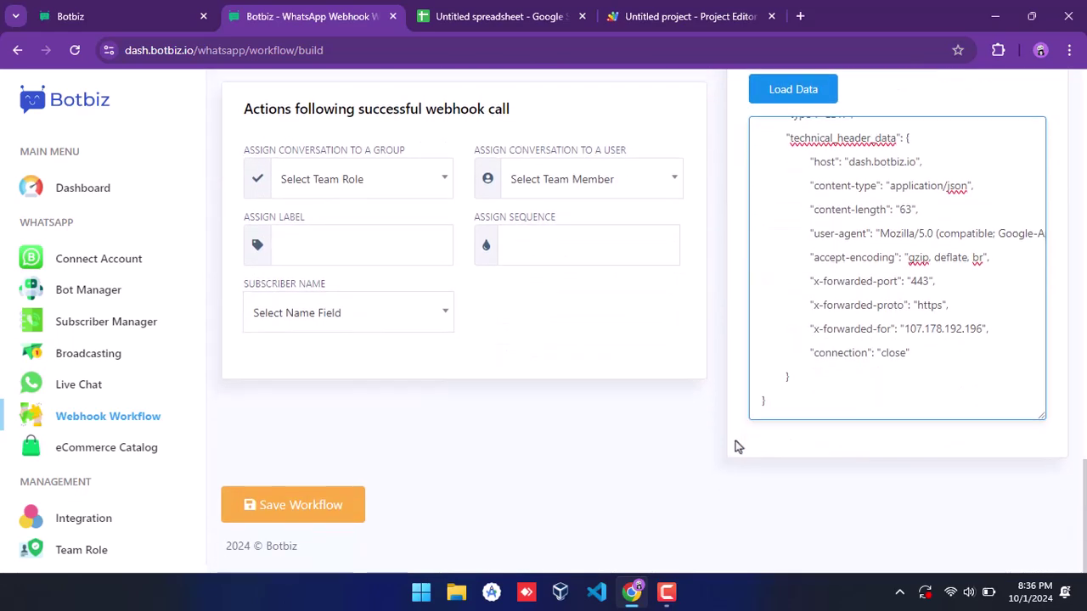
scroll(735, 440, up, 5)
scroll(736, 441, up, 2)
scroll(735, 441, up, 4)
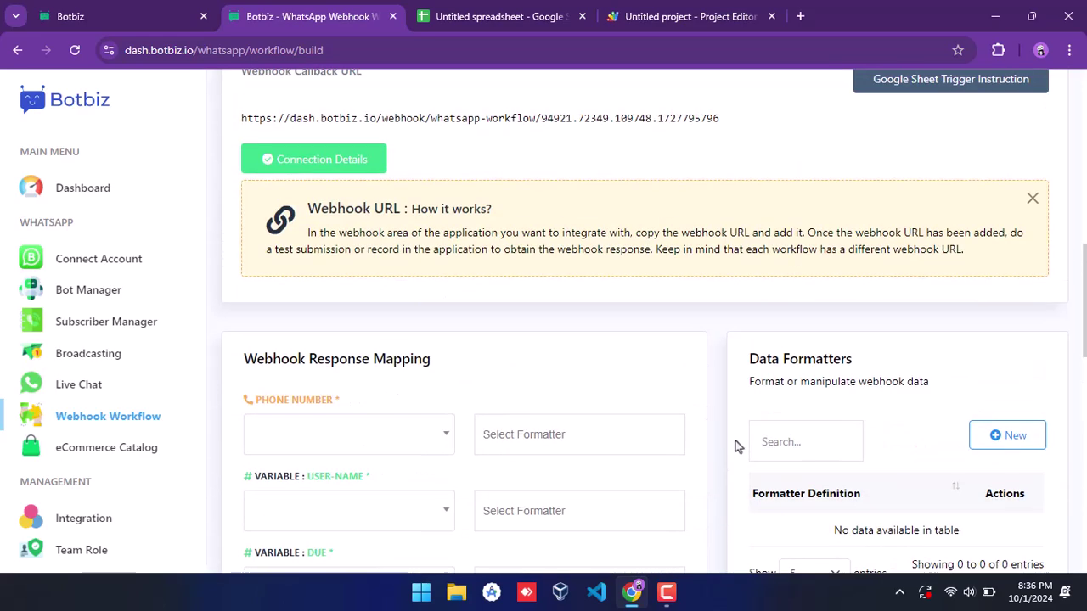
scroll(735, 441, down, 3)
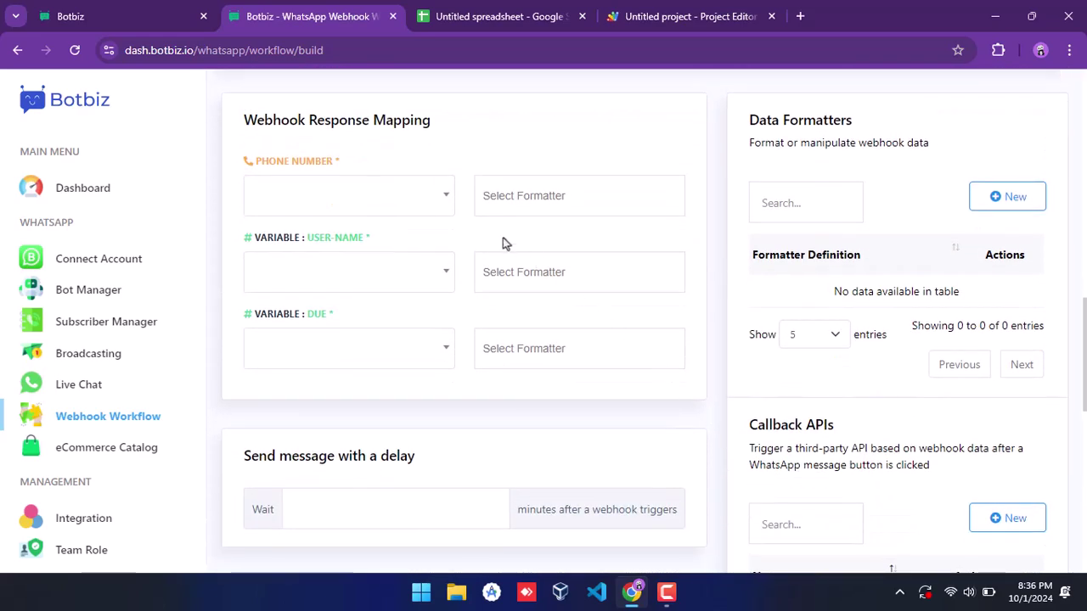
click(346, 204)
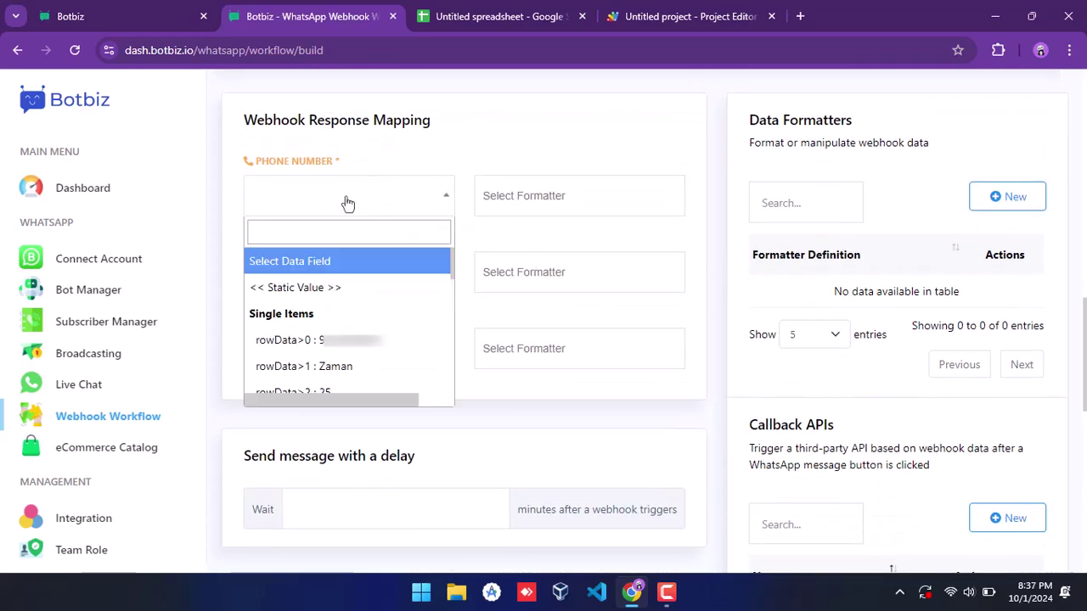
click(345, 340)
click(347, 281)
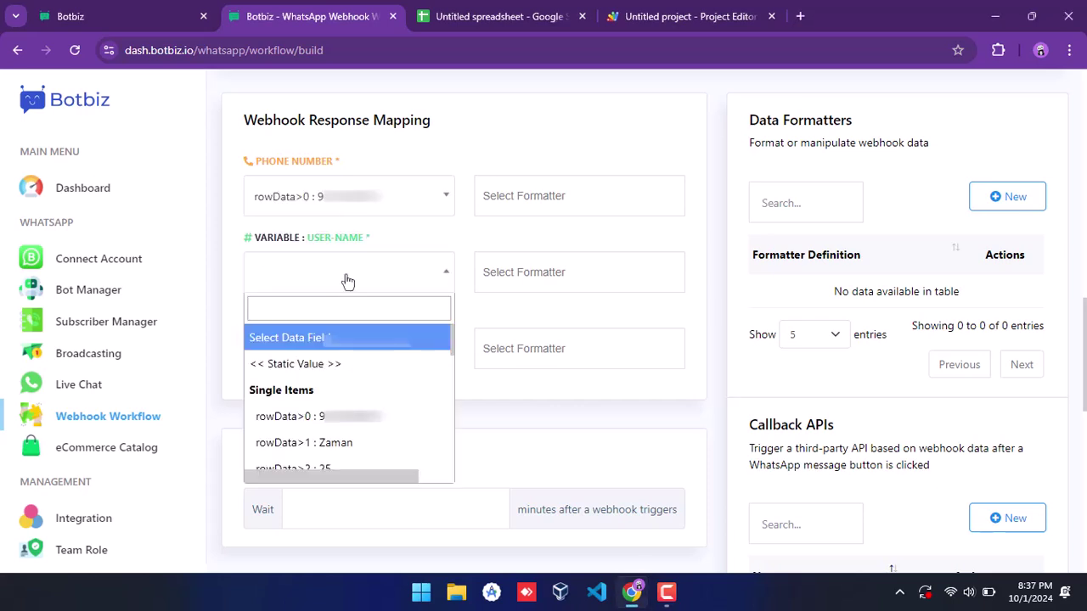
click(346, 443)
Map the Due variable to rowData>2, the value 25
click(342, 357)
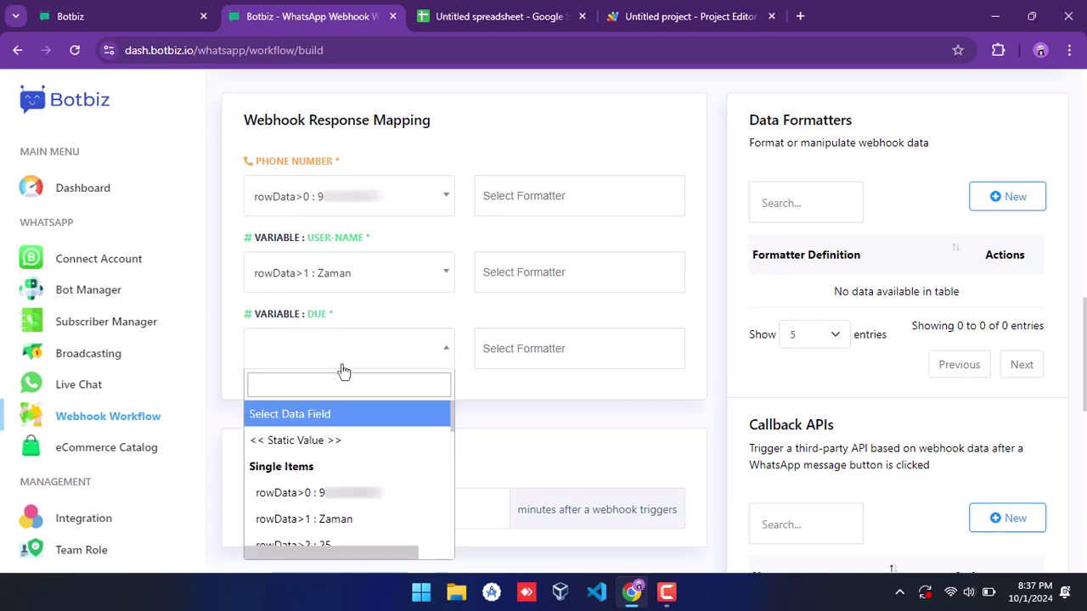
scroll(339, 490, down, 3)
scroll(340, 510, up, 1)
scroll(344, 475, up, 2)
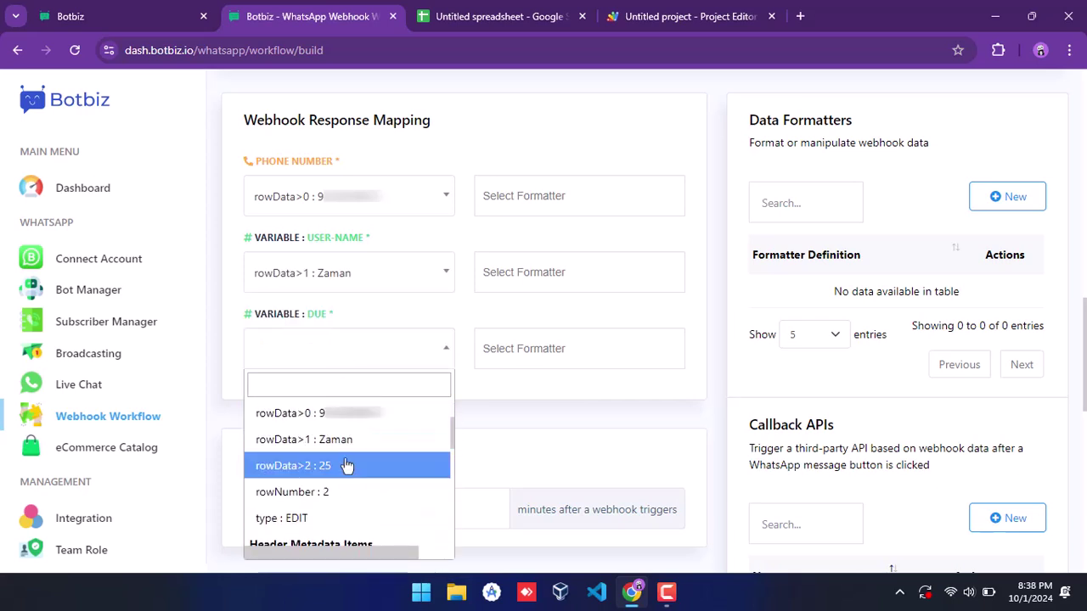
click(338, 471)
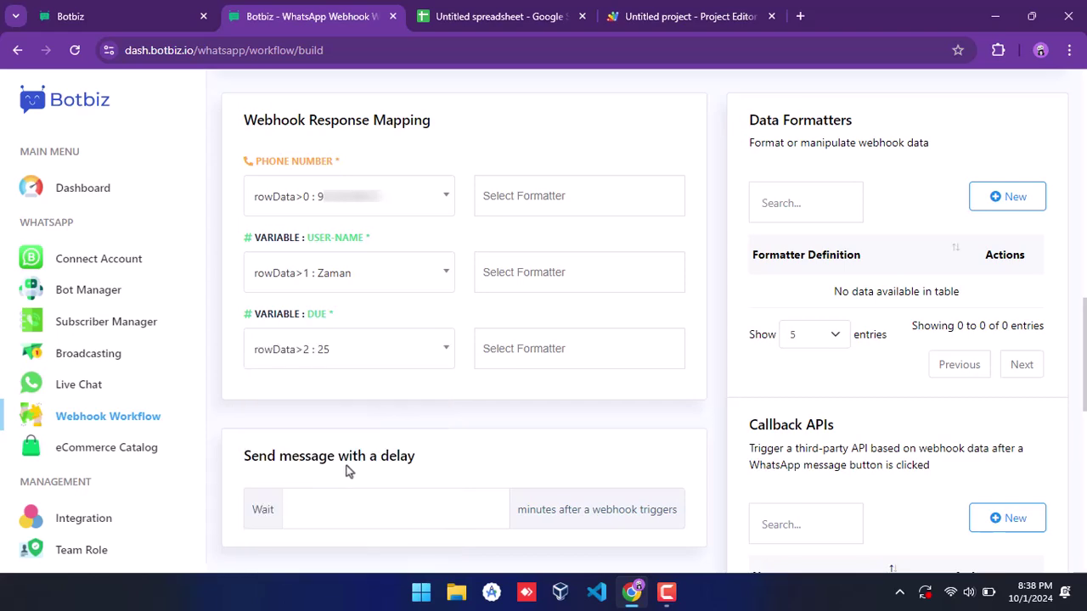
Save the workflow and dismiss the success message
scroll(503, 464, down, 5)
scroll(503, 463, down, 4)
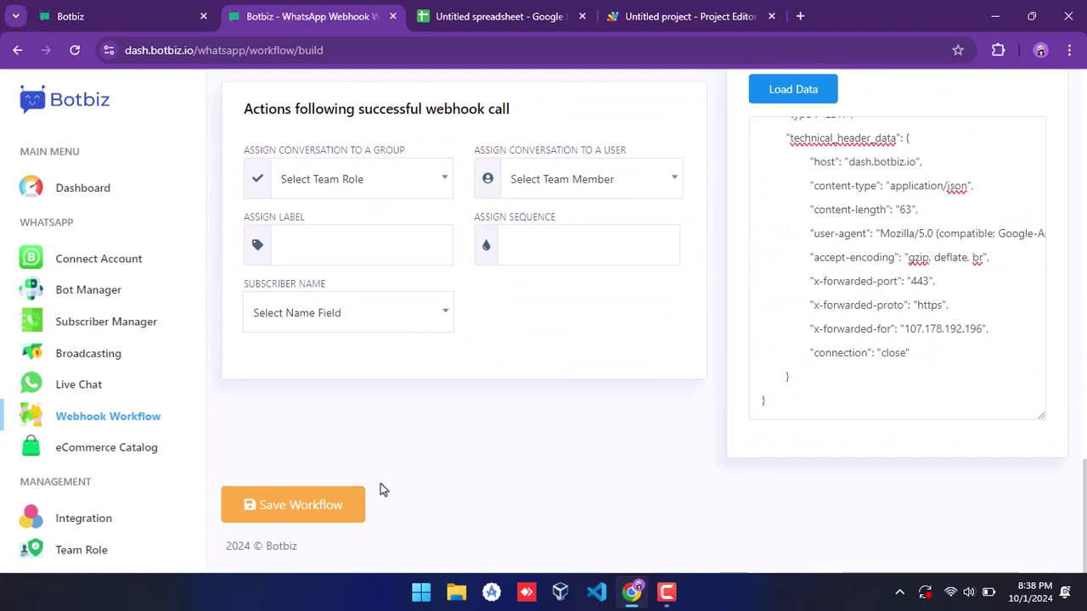
click(335, 504)
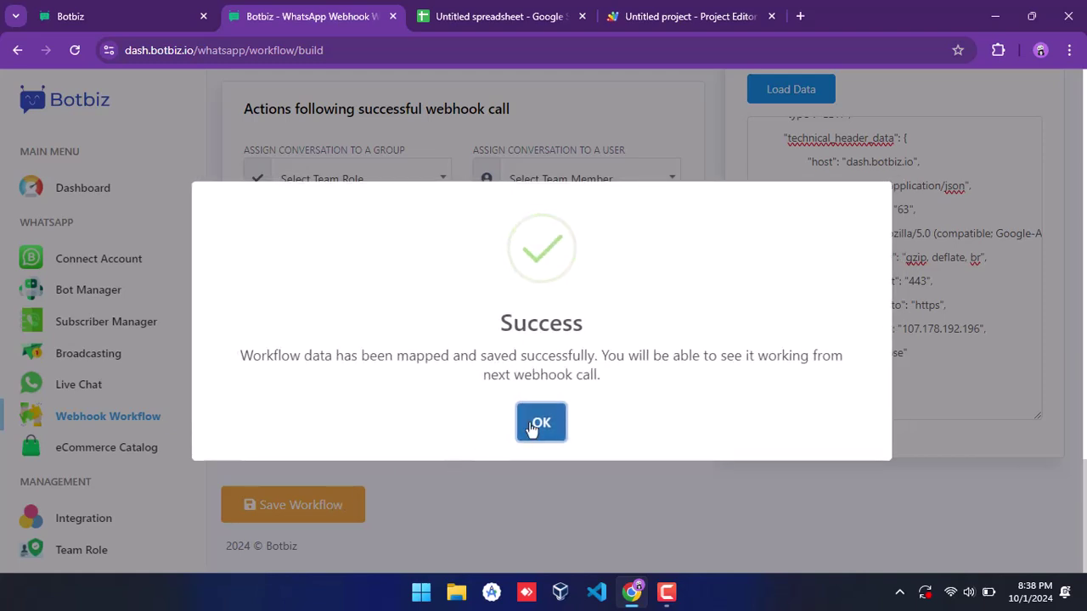
click(530, 429)
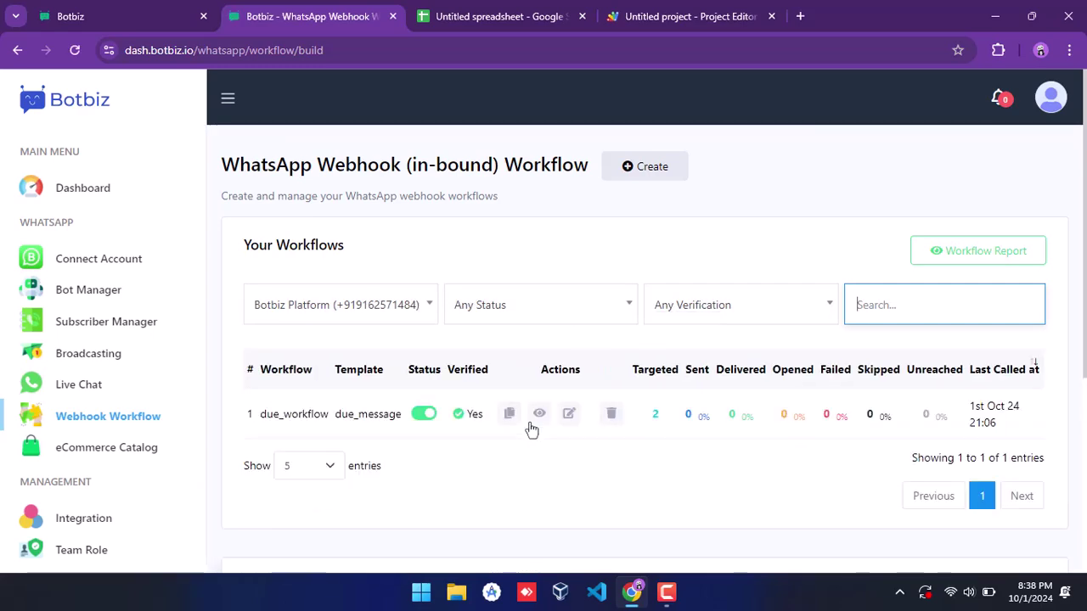
Fill sheet row 3 with a phone number, a contact name and Due 35
click(500, 21)
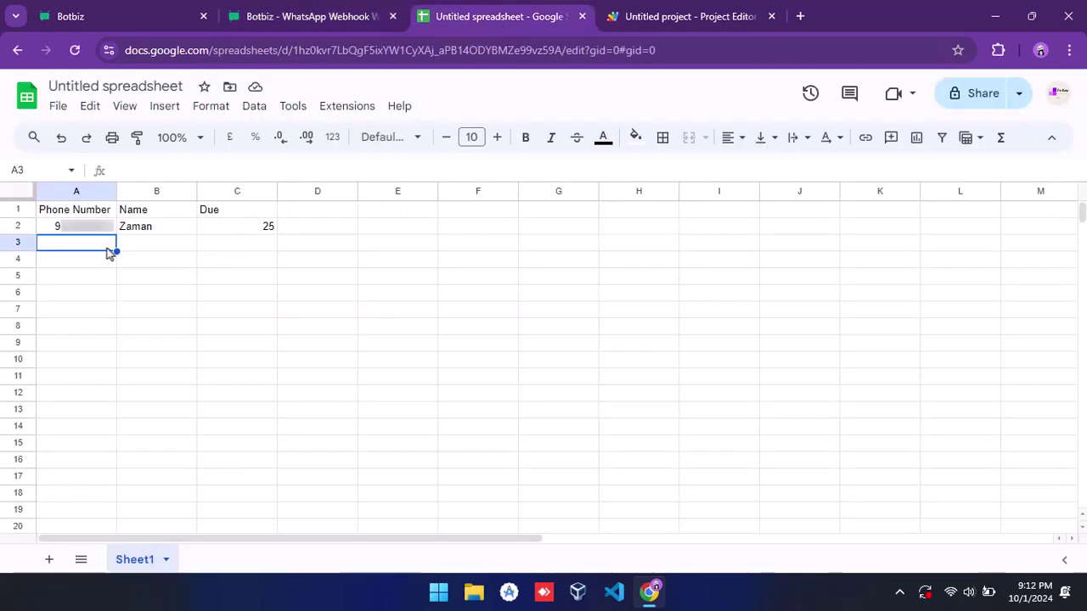
text(9)
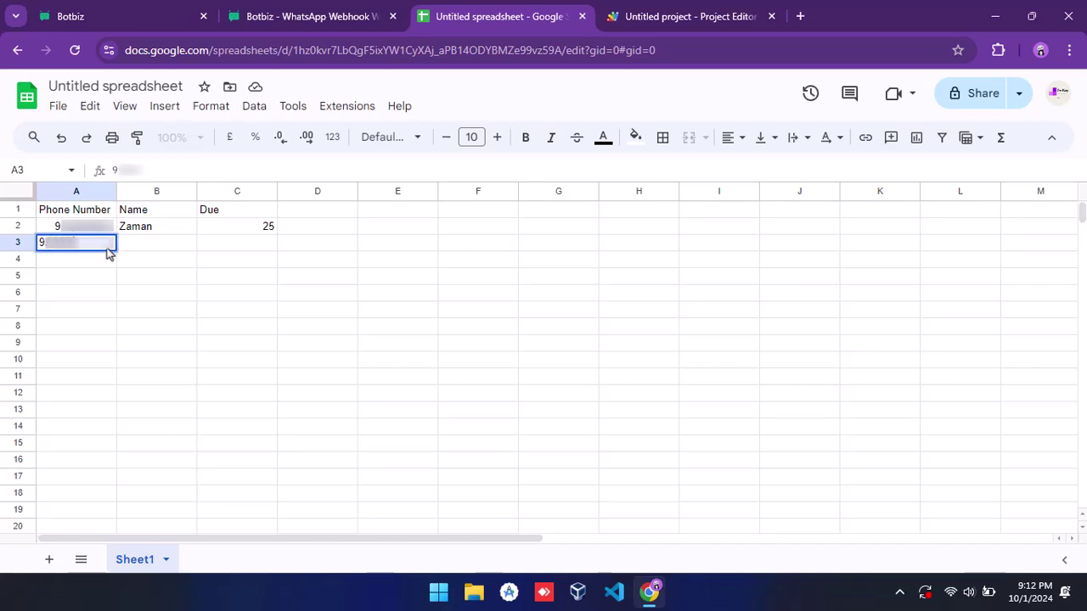
text(880112)
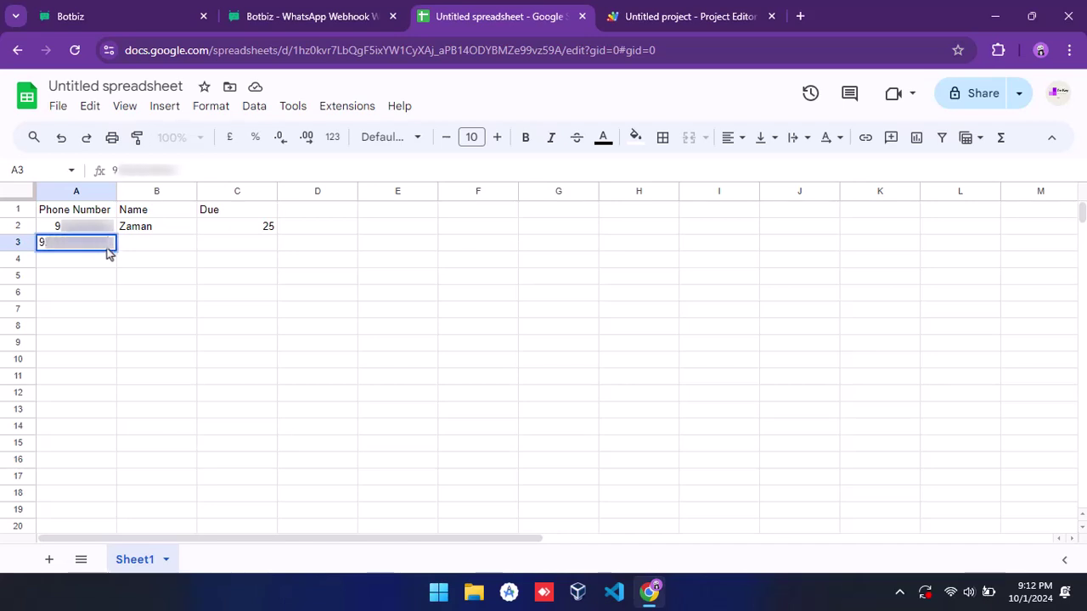
key(Tab)
text(kamra)
key(Tab)
text(35)
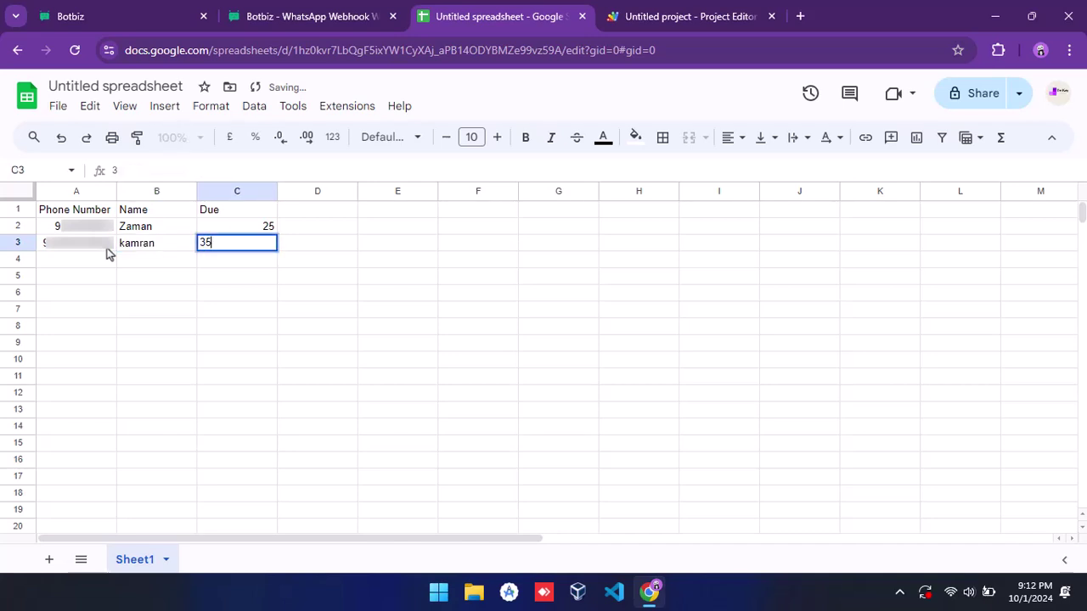
key(Return)
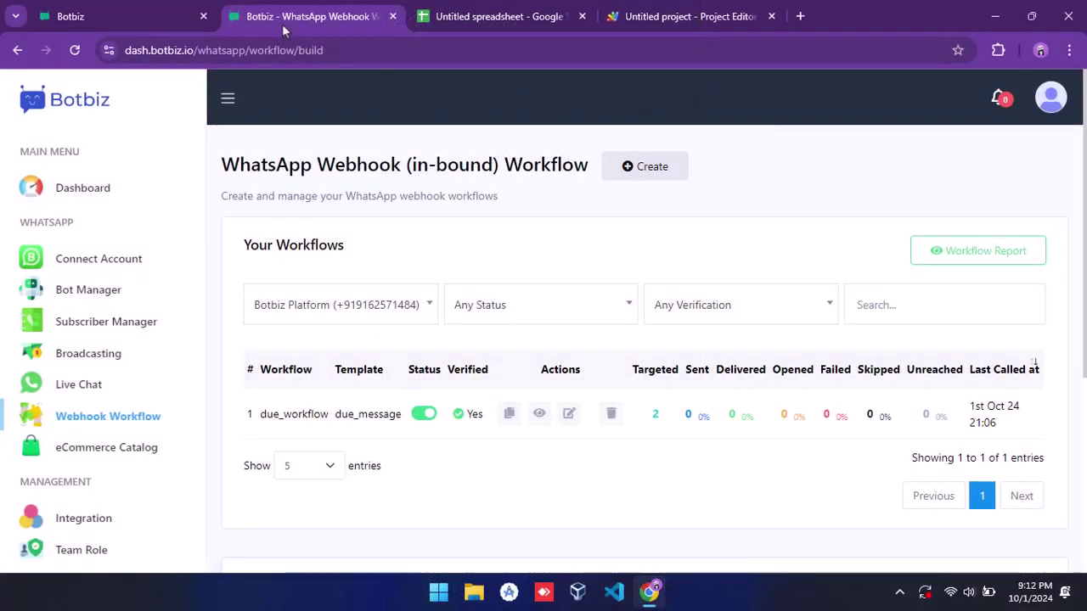
click(539, 416)
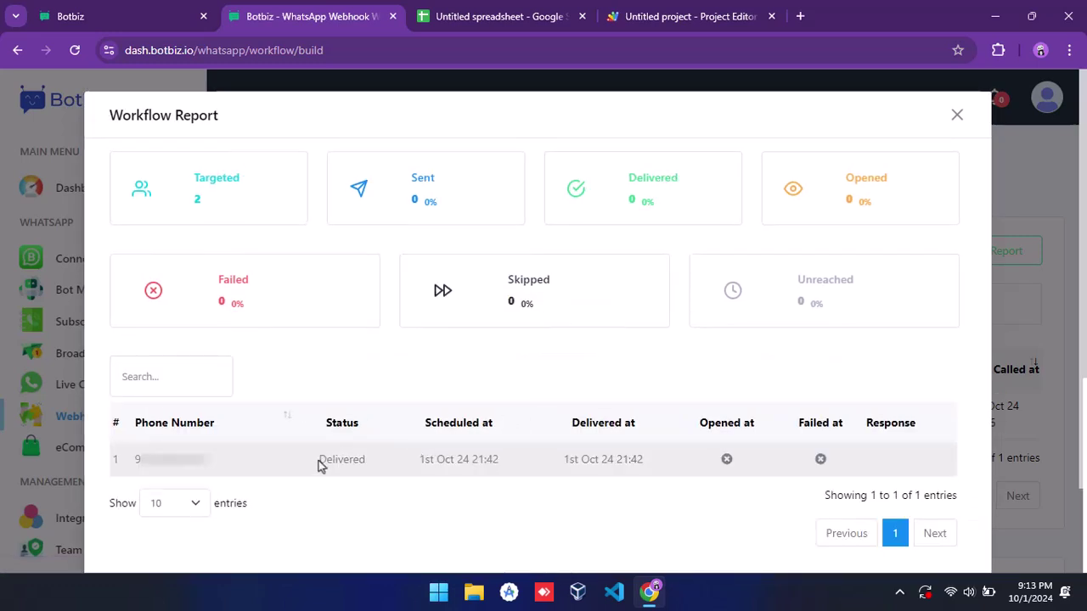
drag(316, 464, 377, 464)
click(389, 427)
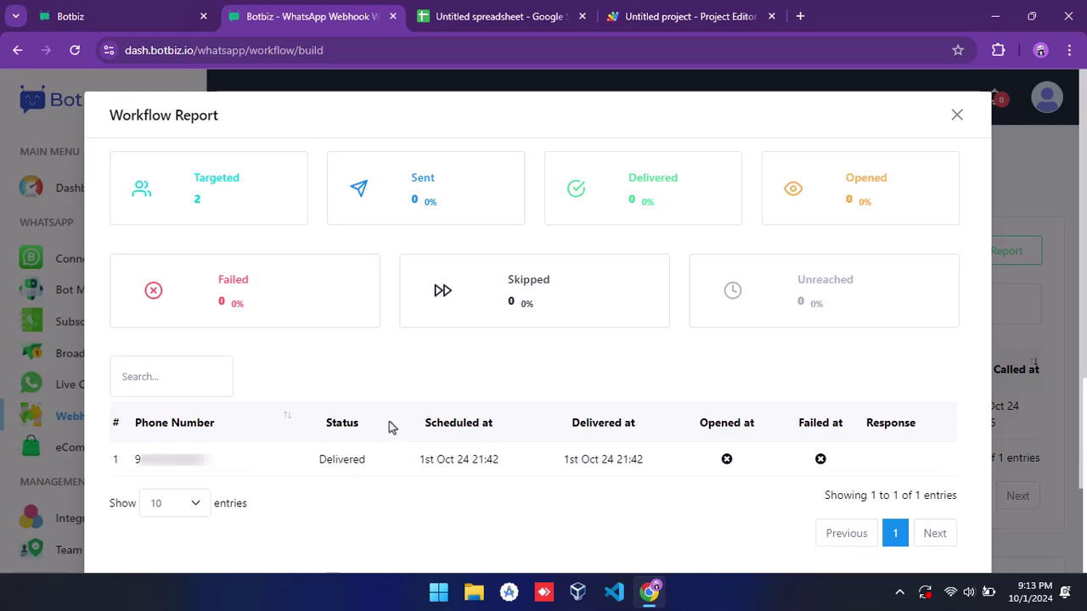
click(956, 118)
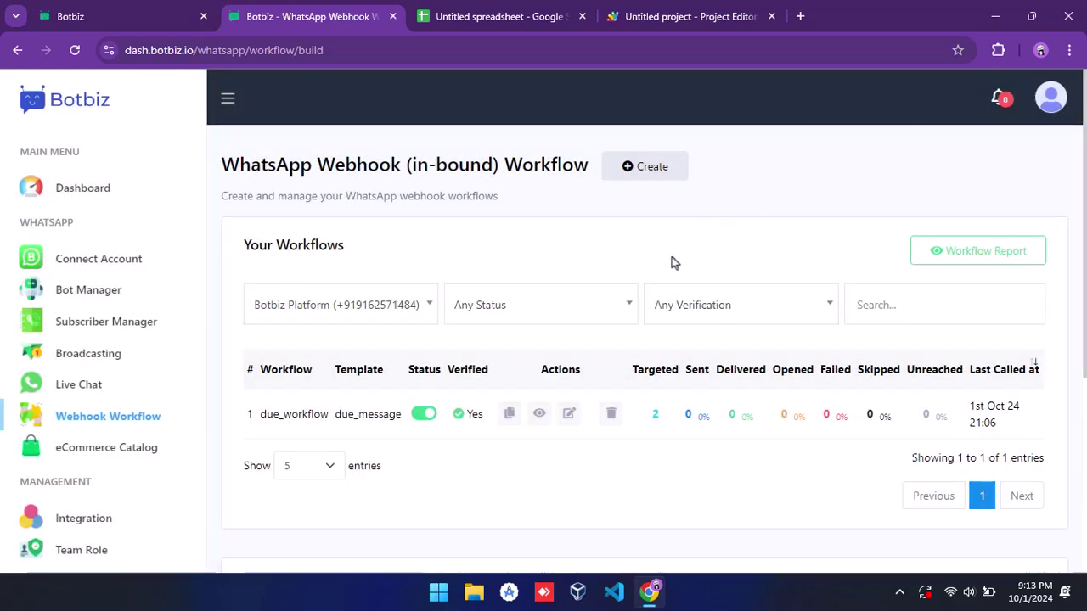